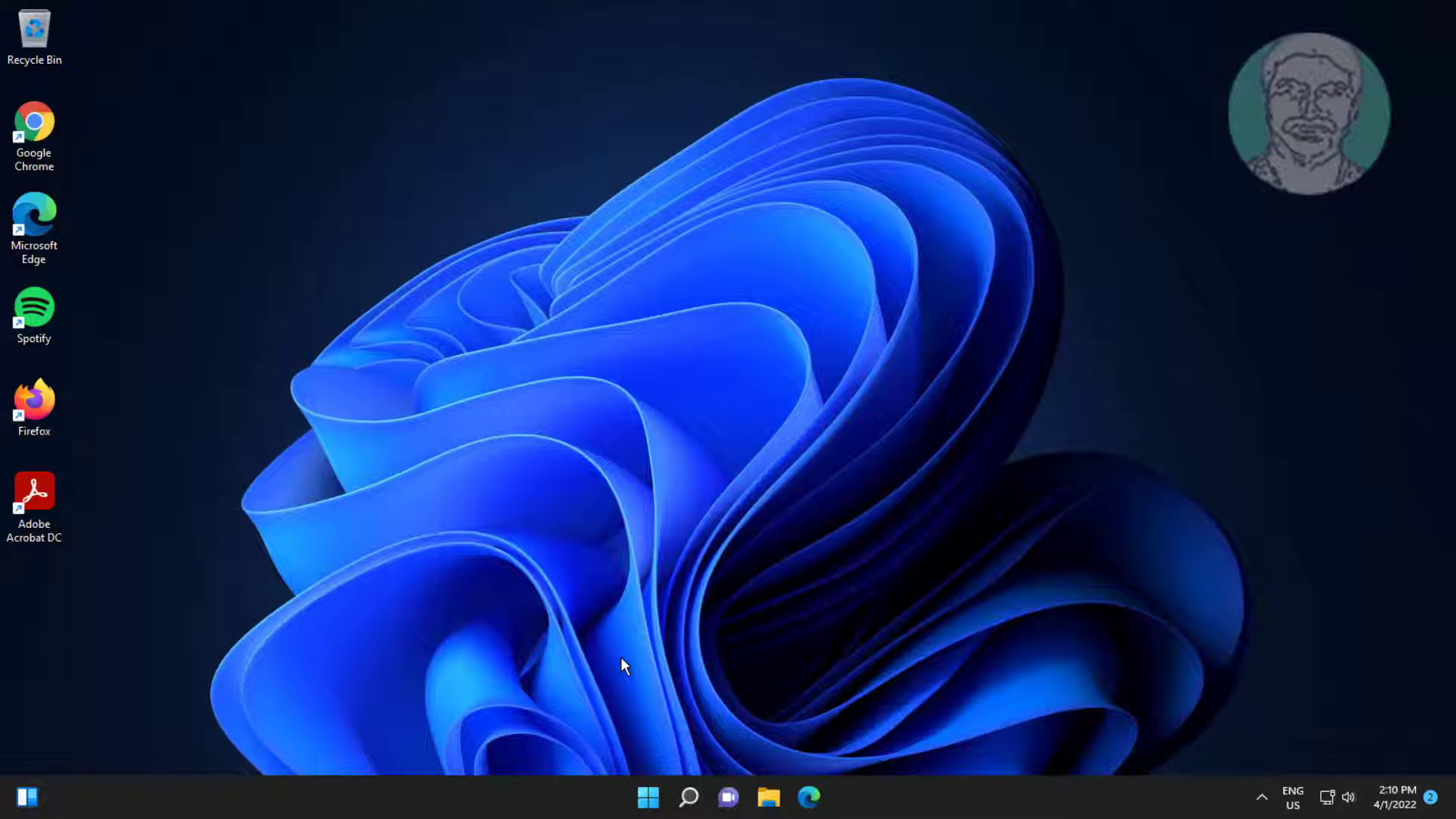
Step: Search for regedit and launch Registry Editor as administrator
{"action": "left_click", "coordinate": [688, 797]}
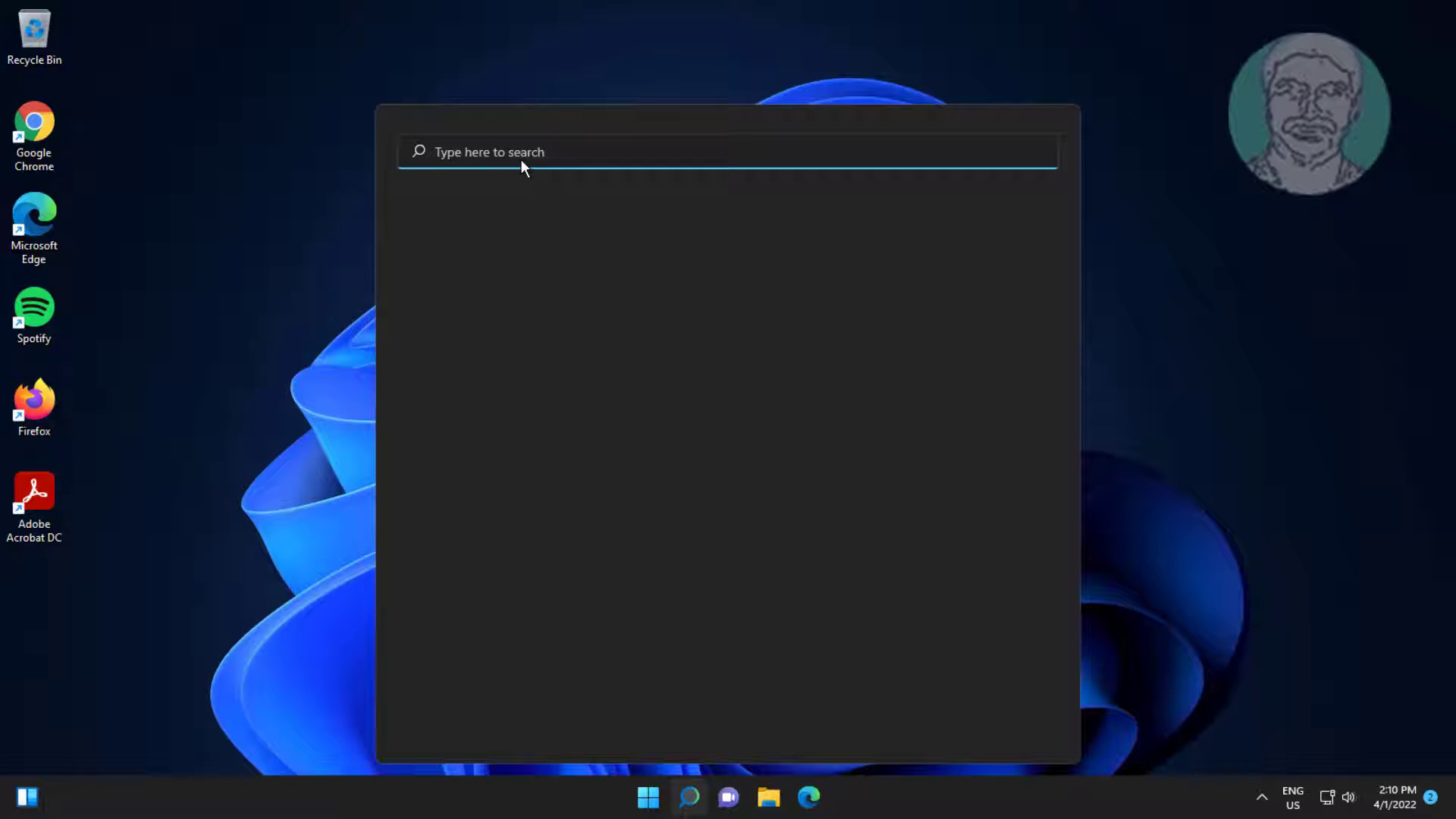
{"action": "type", "text": "regedit"}
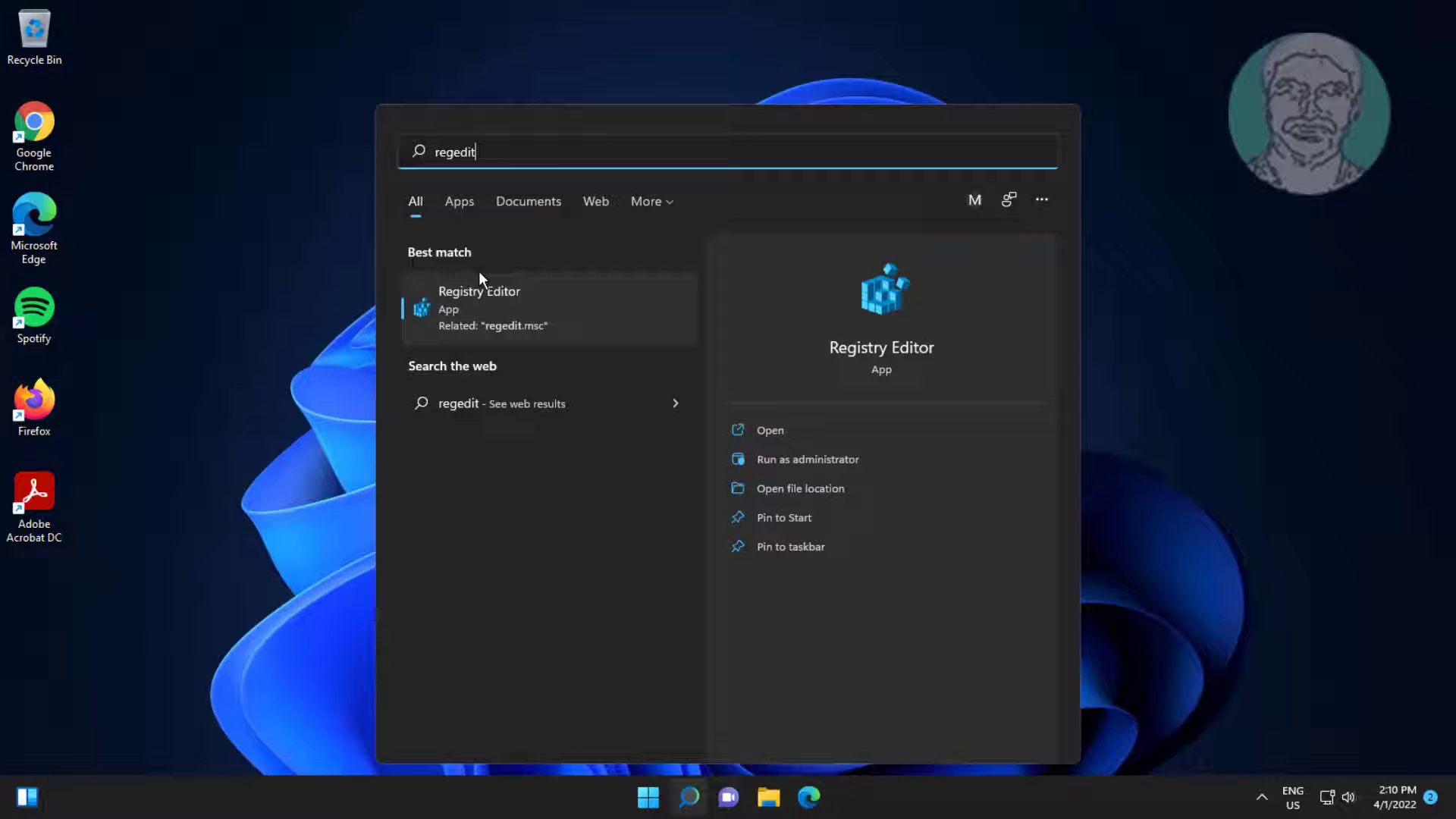
{"action": "right_click", "coordinate": [484, 311]}
{"action": "left_click", "coordinate": [605, 342]}
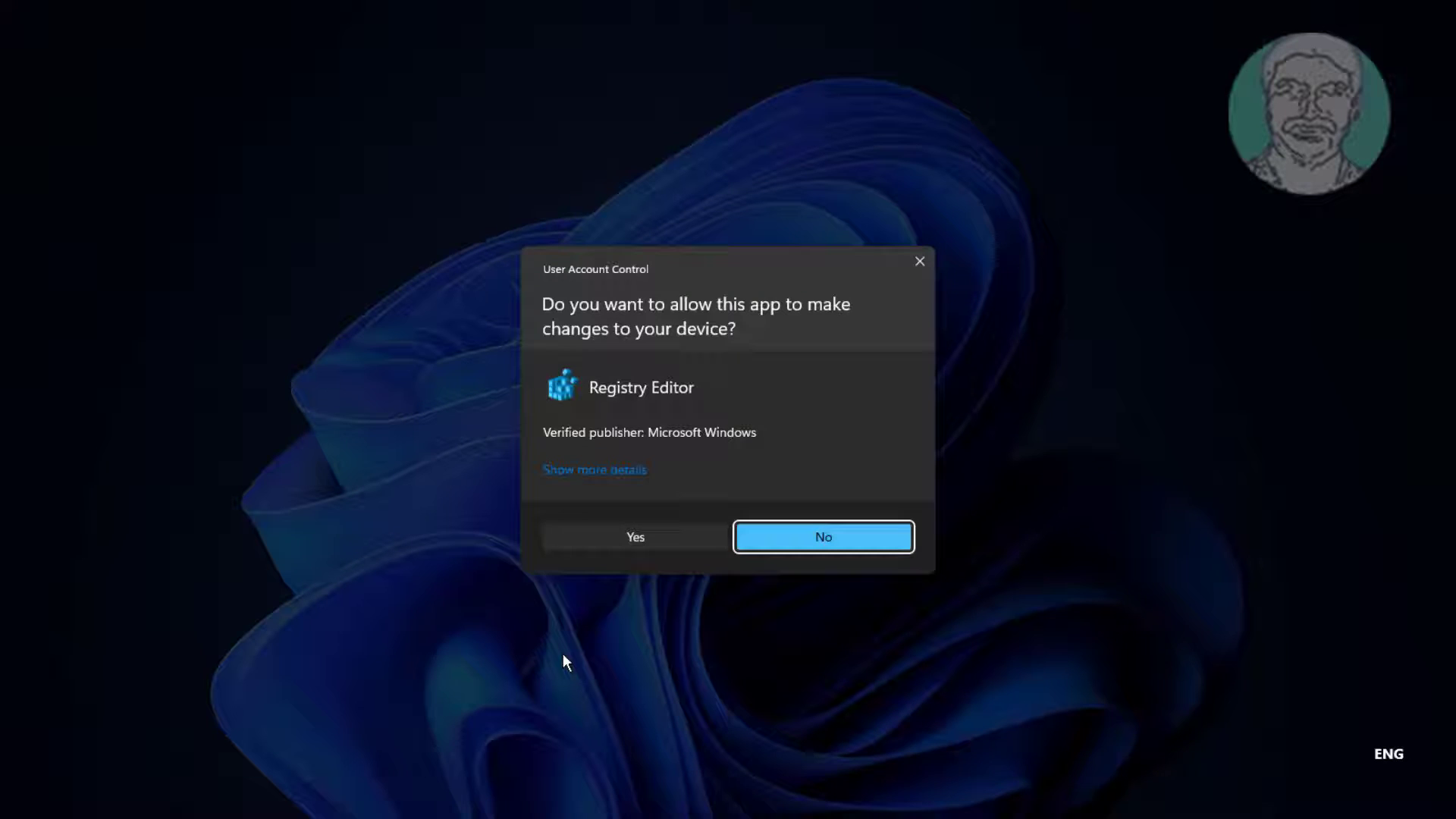
Step: Approve the User Account Control prompt and expand HKEY_CLASSES_ROOT
{"action": "left_click", "coordinate": [649, 546]}
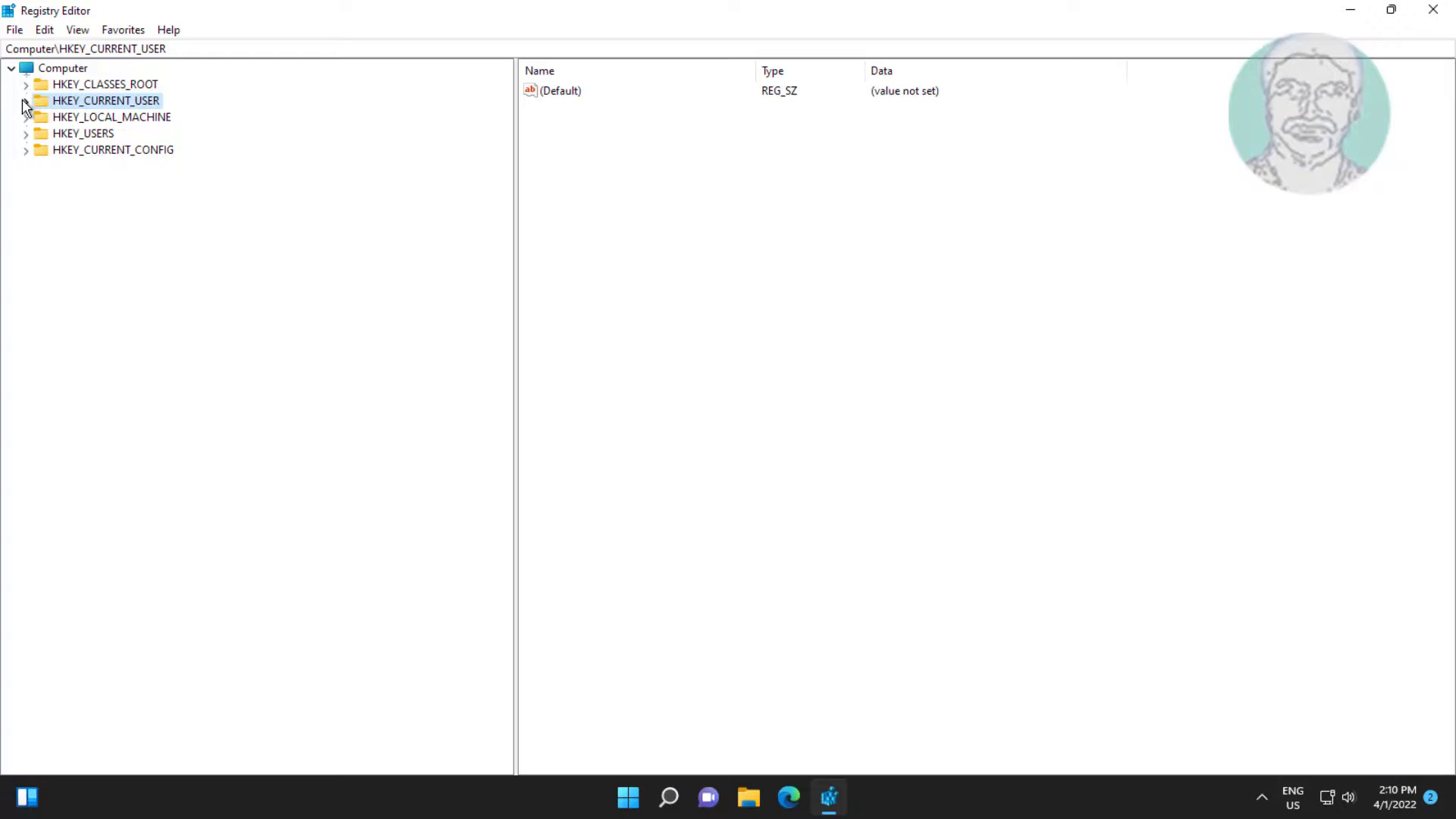
{"action": "left_click", "coordinate": [100, 86]}
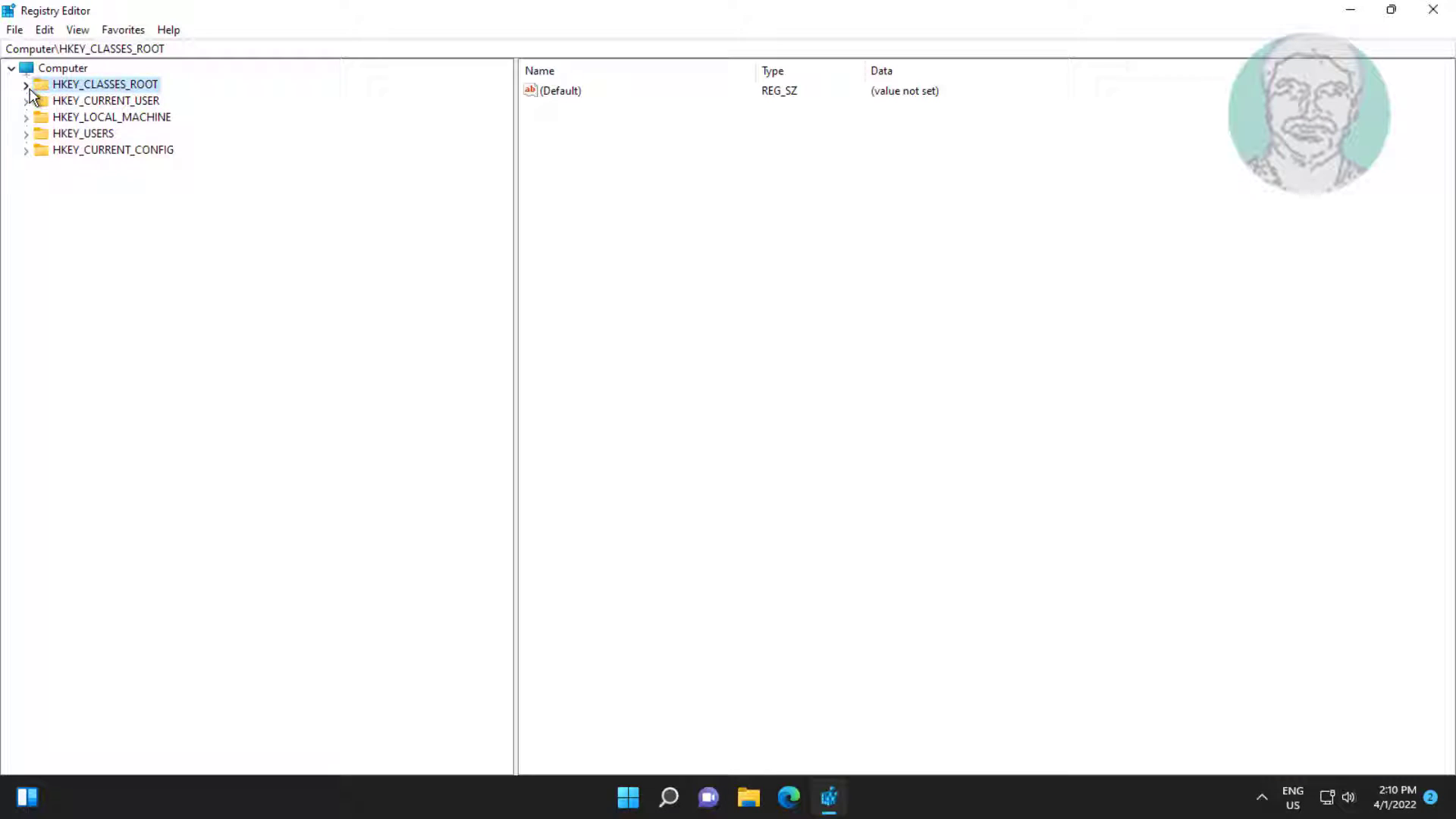
{"action": "left_click", "coordinate": [27, 86]}
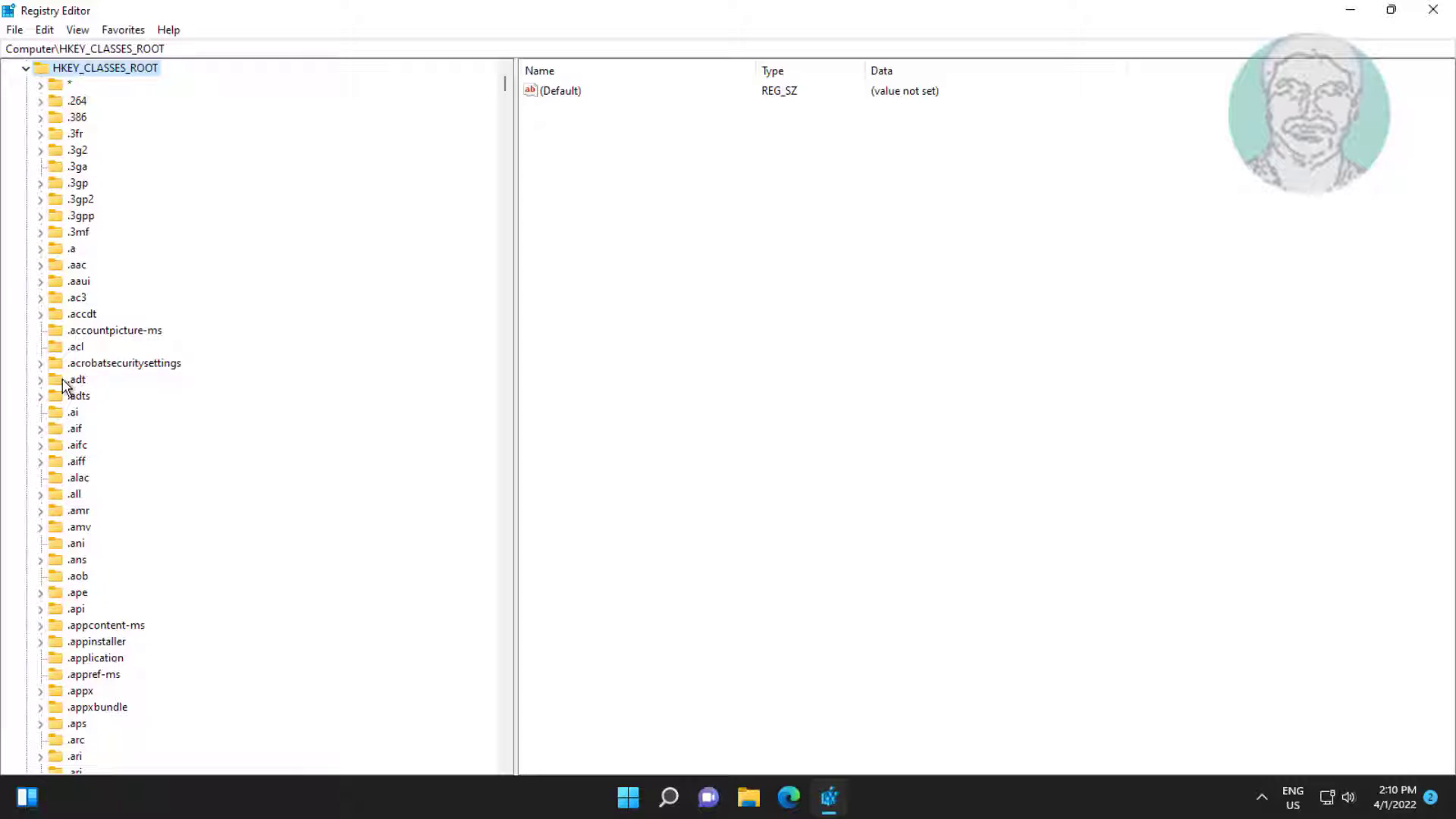
Step: Jump to the mailto key and move down the tree toward Msi.Package
{"action": "left_click", "coordinate": [75, 380]}
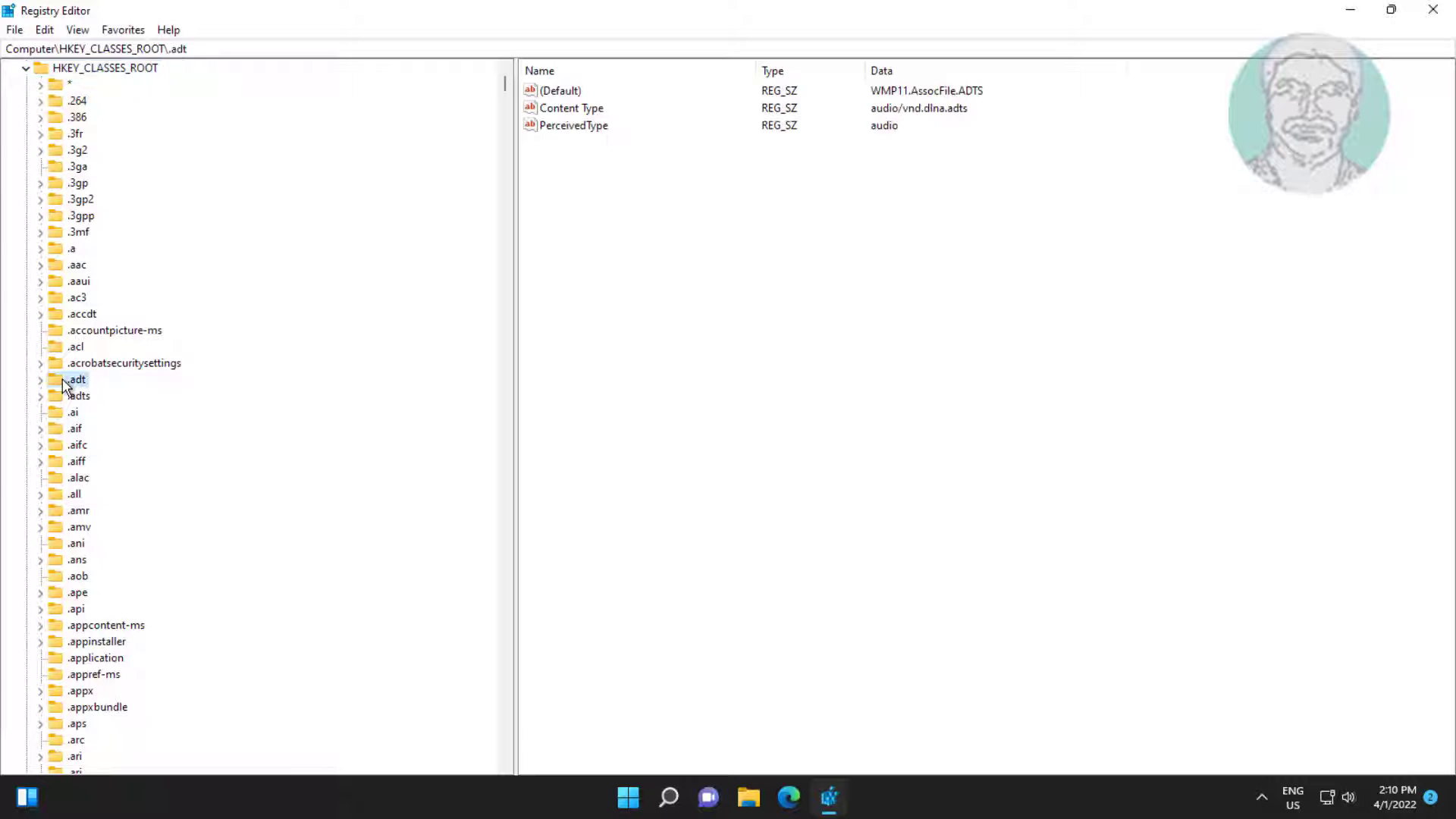
{"action": "type", "text": "mailto"}
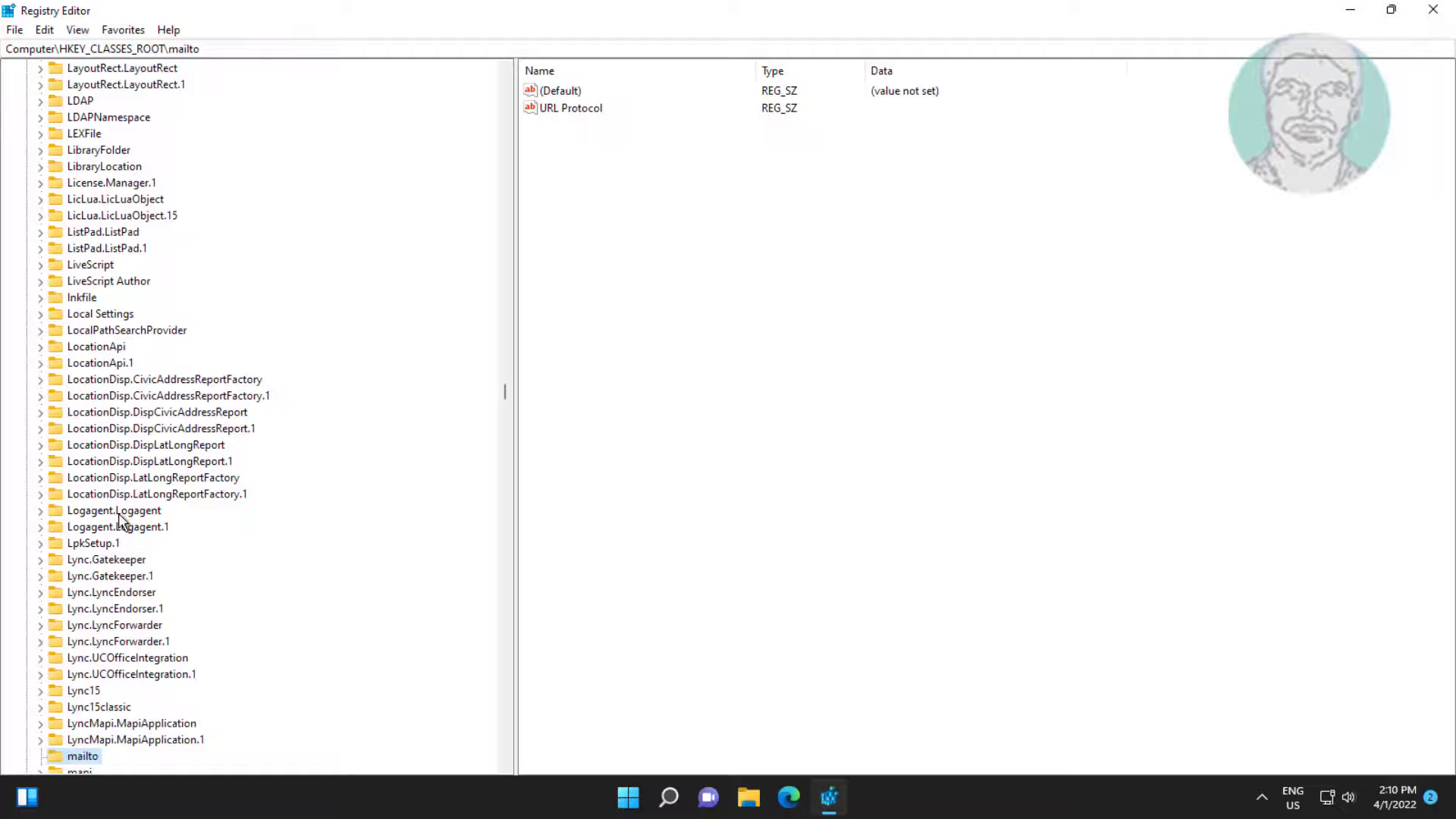
{"action": "scroll", "coordinate": [117, 516], "scroll_direction": "down", "scroll_amount": 8}
{"action": "scroll", "coordinate": [119, 518], "scroll_direction": "down", "scroll_amount": 17}
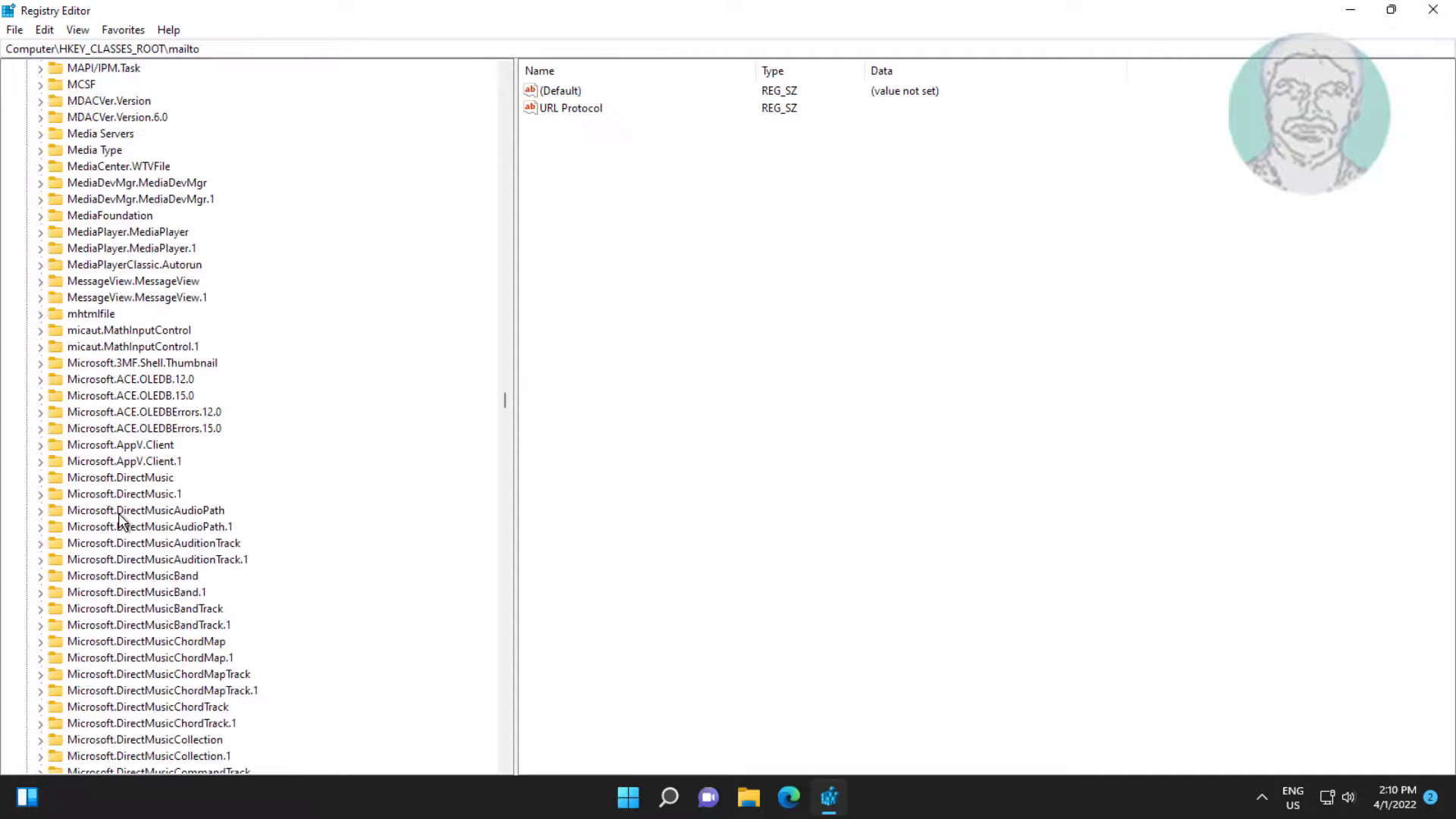
{"action": "scroll", "coordinate": [119, 512], "scroll_direction": "down", "scroll_amount": 20}
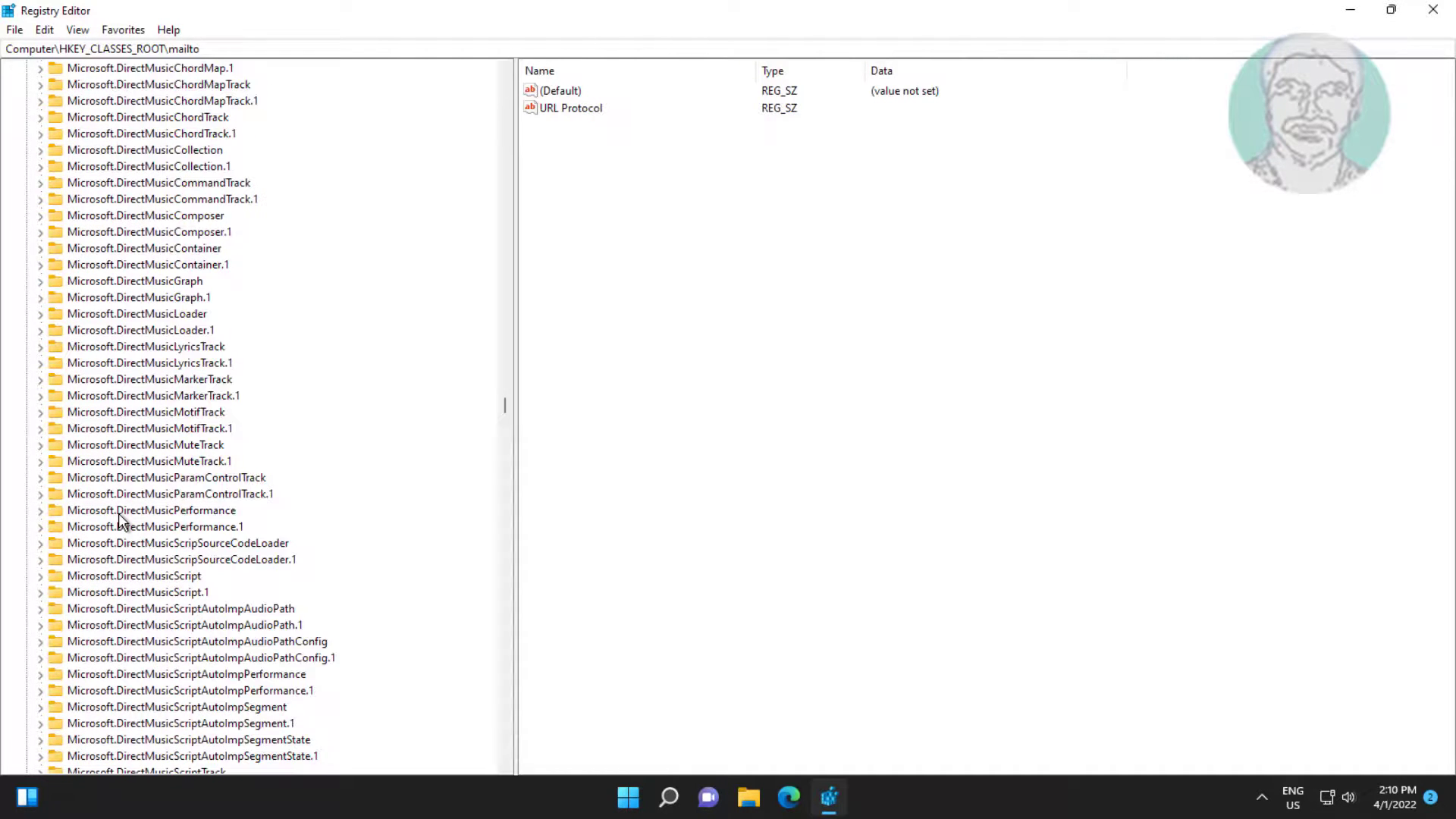
{"action": "scroll", "coordinate": [118, 513], "scroll_direction": "down", "scroll_amount": 20}
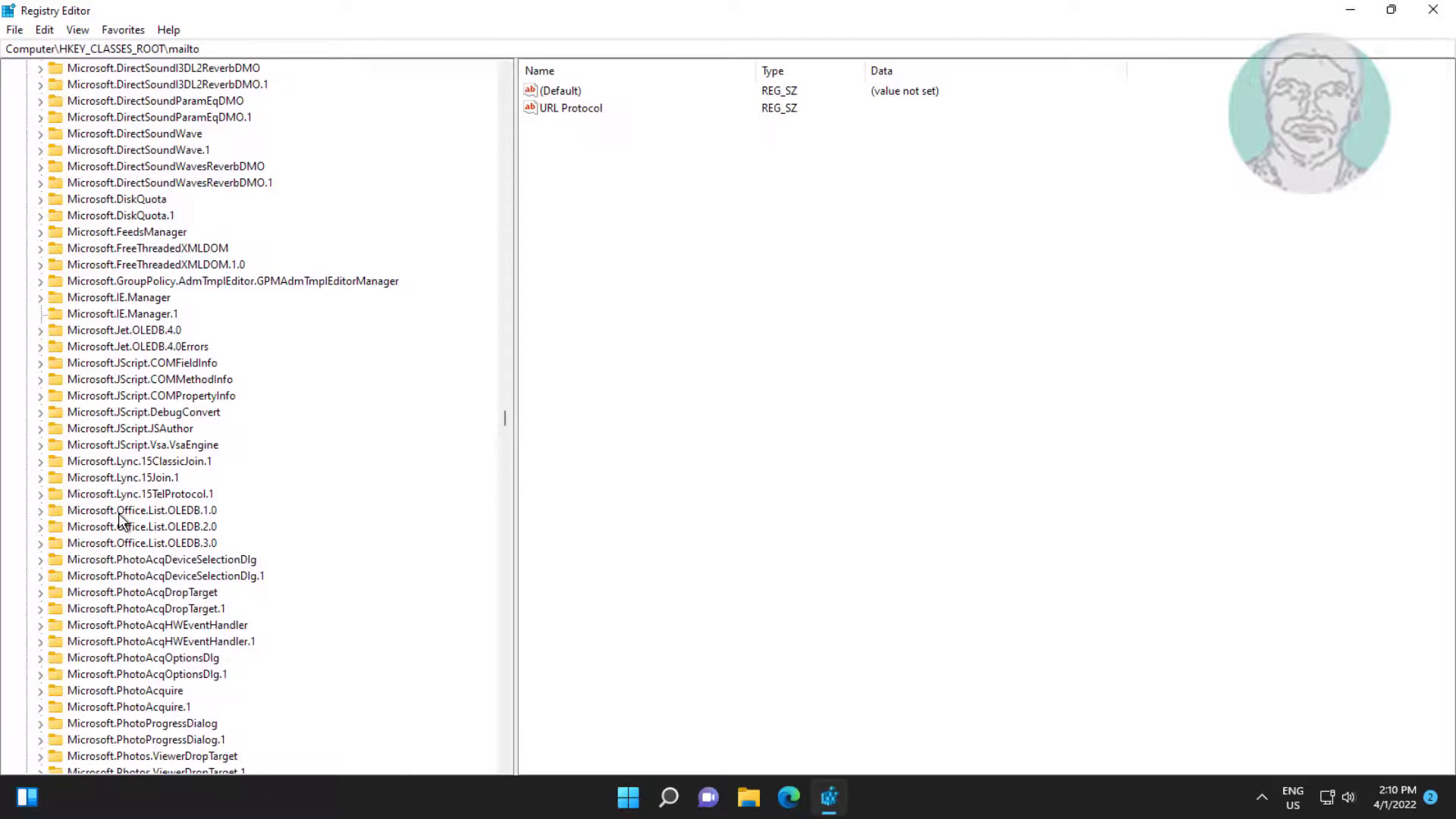
{"action": "scroll", "coordinate": [119, 512], "scroll_direction": "down", "scroll_amount": 20}
{"action": "scroll", "coordinate": [118, 514], "scroll_direction": "down", "scroll_amount": 20}
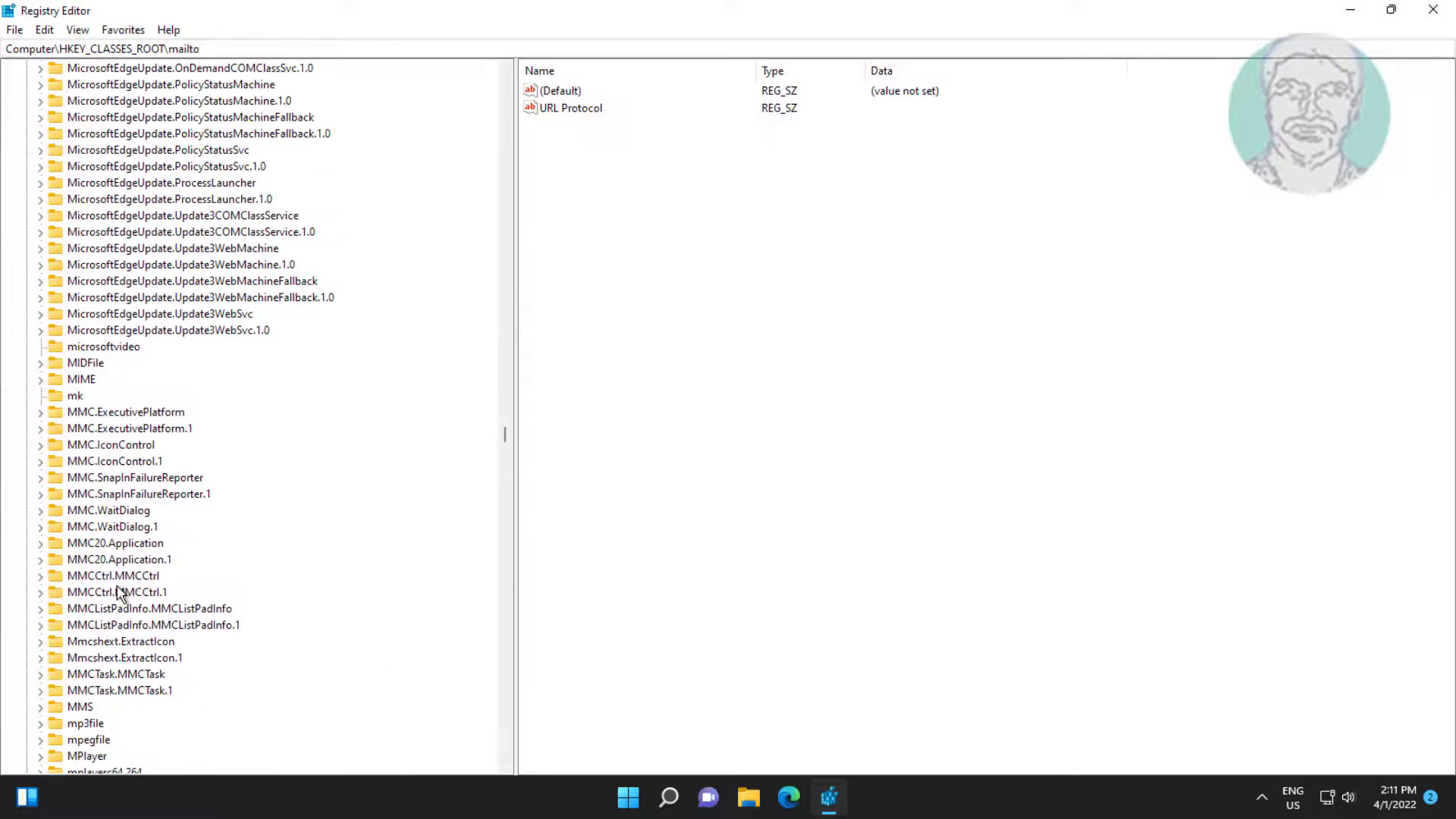
{"action": "scroll", "coordinate": [118, 591], "scroll_direction": "down", "scroll_amount": 20}
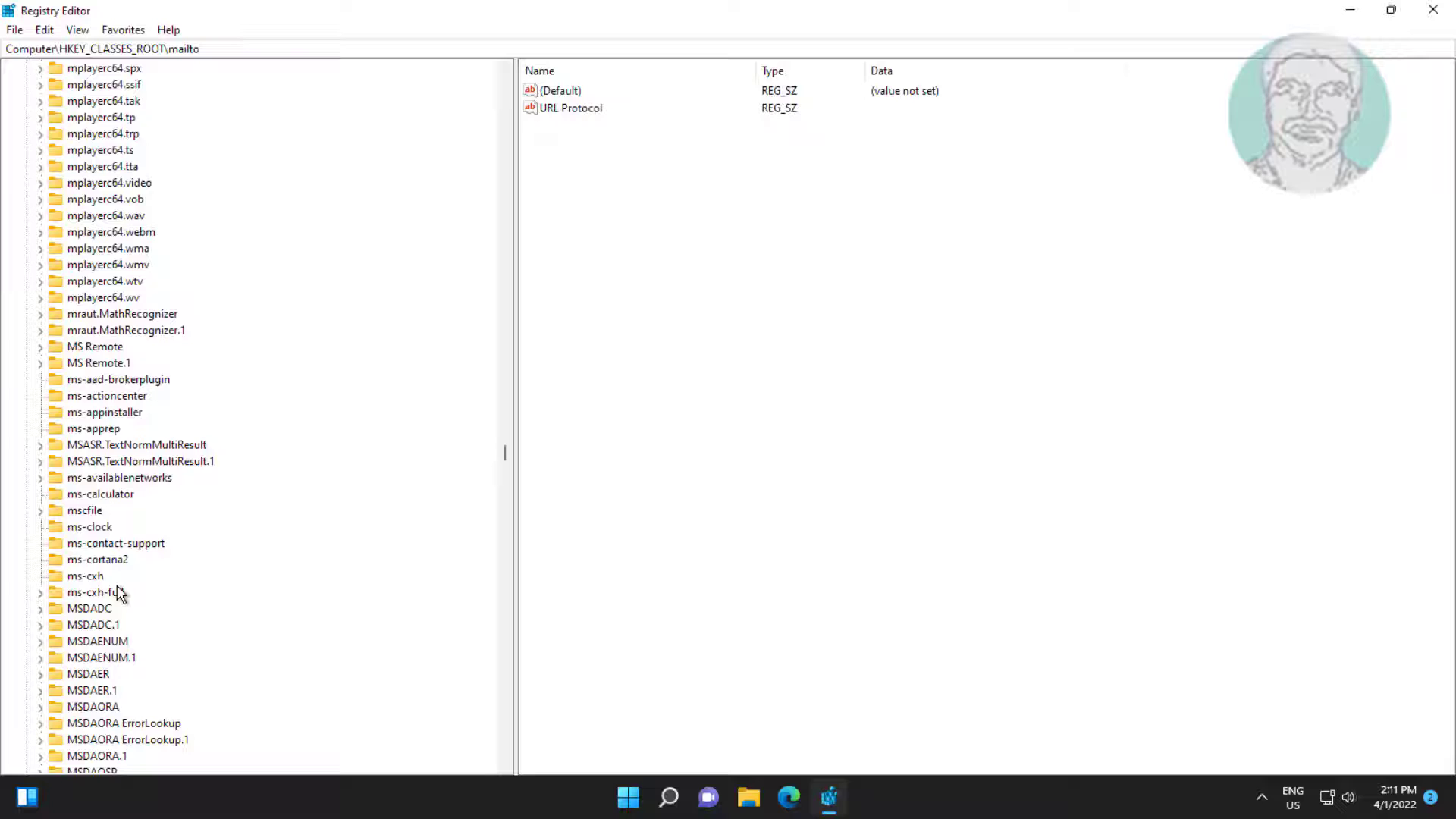
{"action": "scroll", "coordinate": [118, 593], "scroll_direction": "down", "scroll_amount": 11}
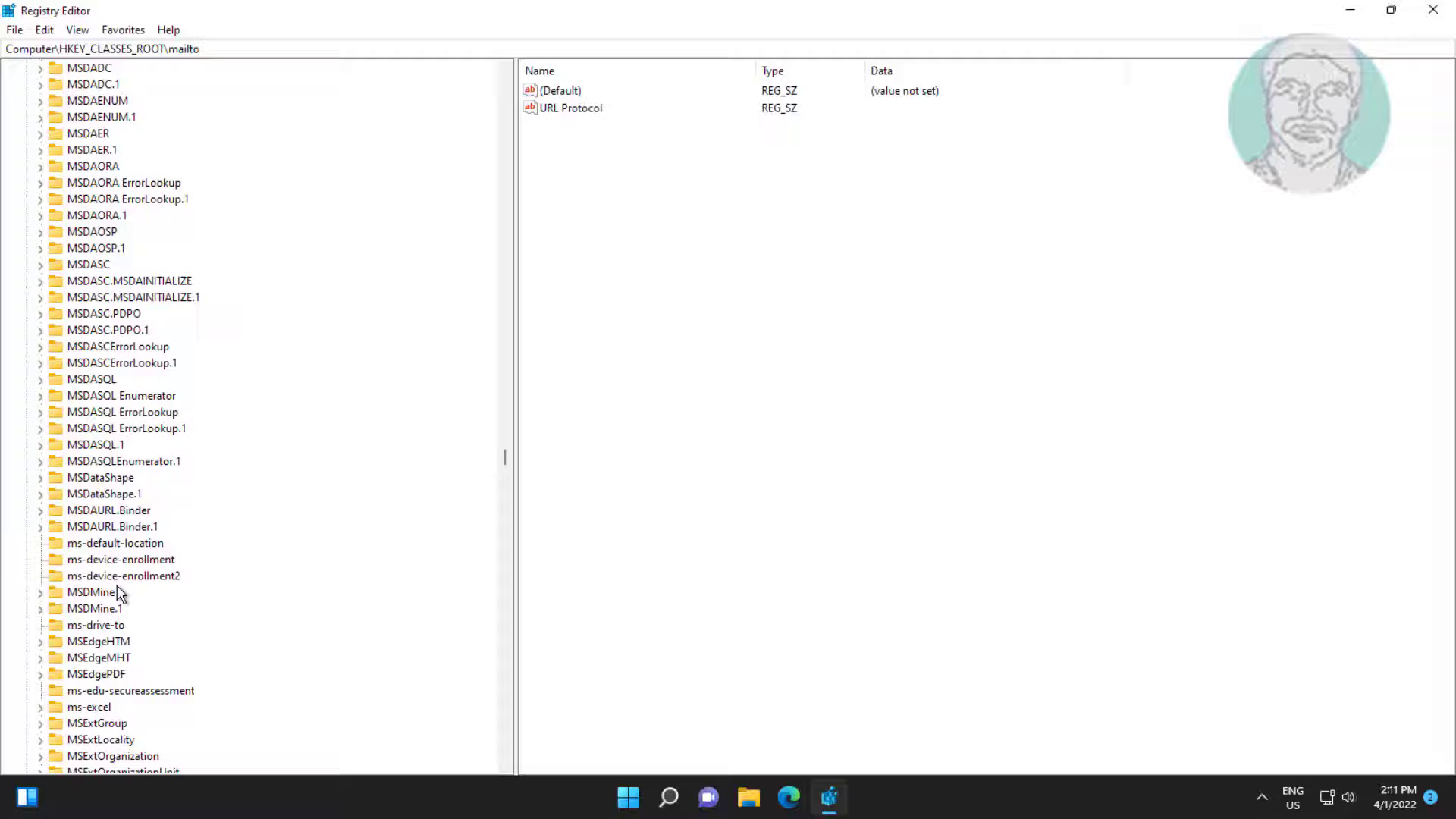
{"action": "scroll", "coordinate": [118, 592], "scroll_direction": "down", "scroll_amount": 12}
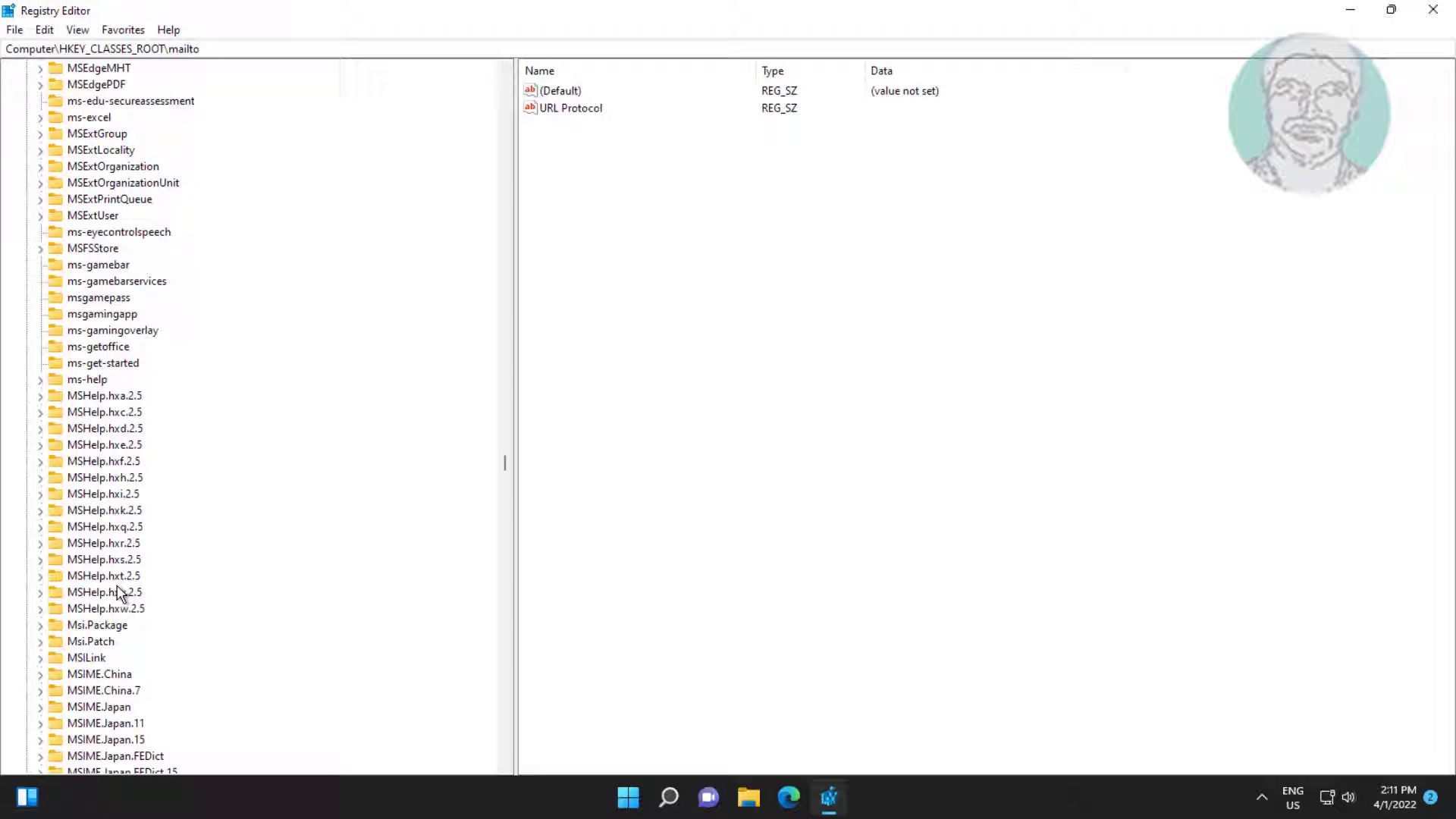
Step: Expand Msi.Package and its shell key to list Open, Repair, runasuser and Uninstall
{"action": "left_click", "coordinate": [114, 626]}
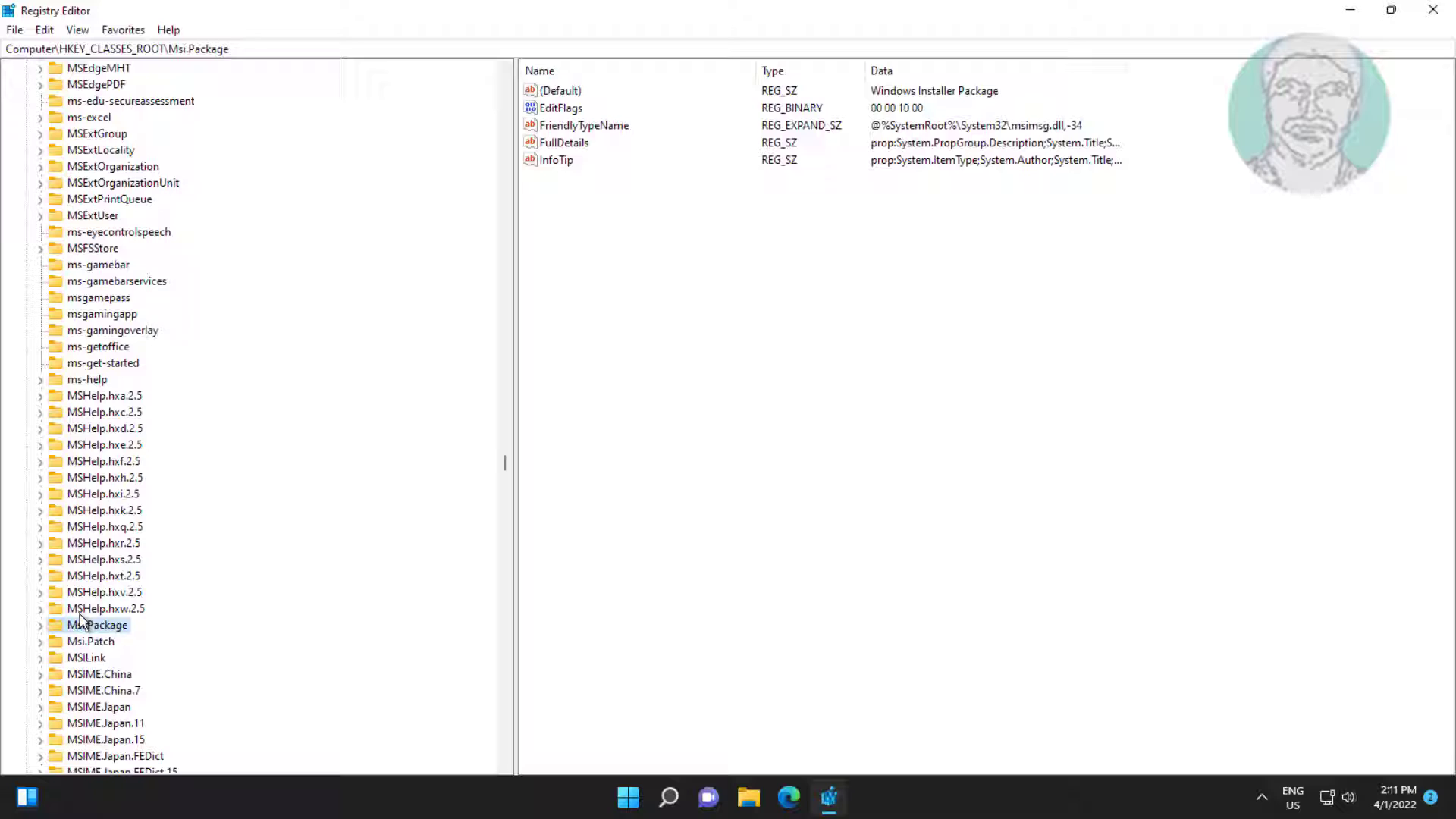
{"action": "left_click", "coordinate": [40, 626]}
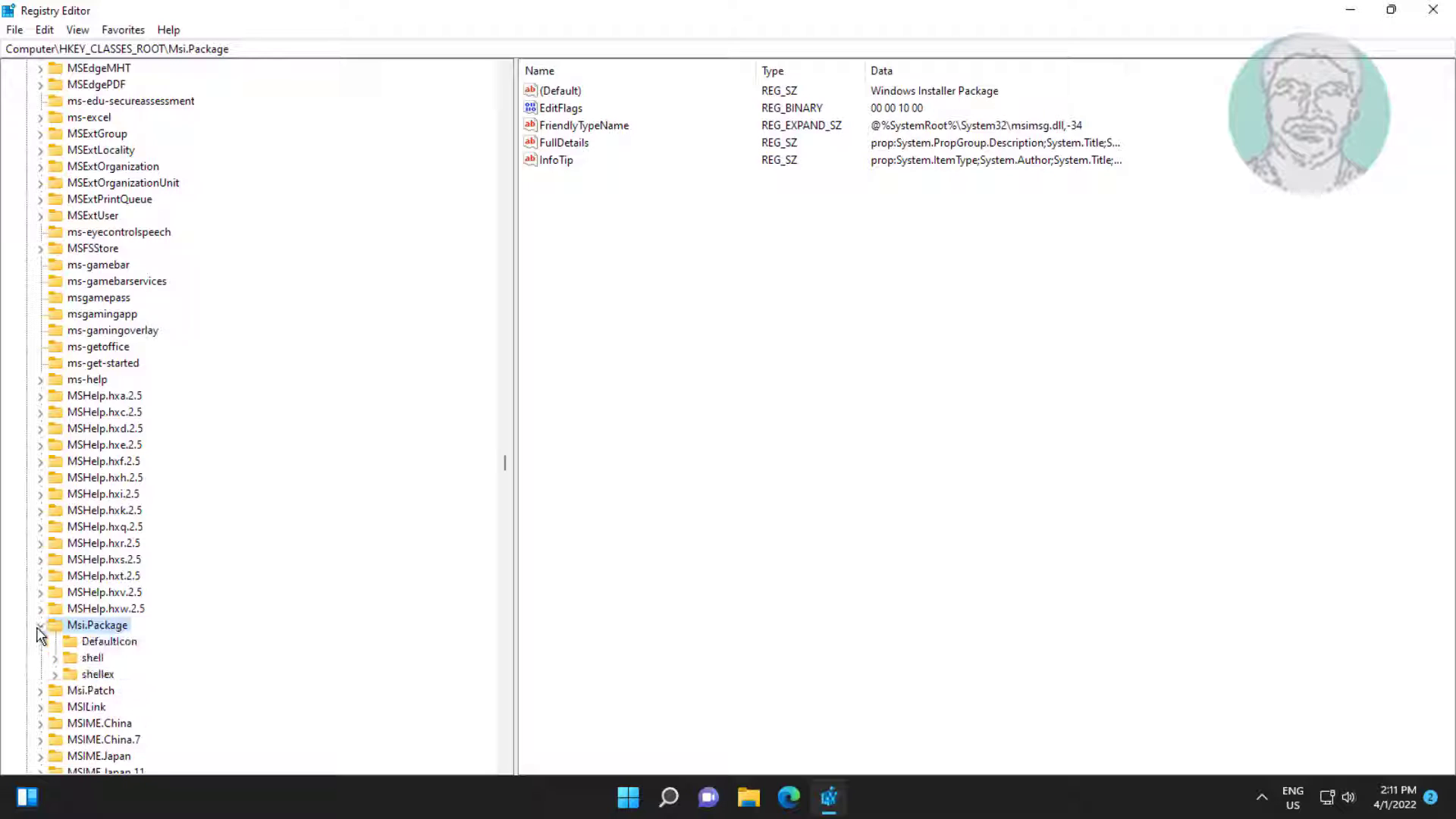
{"action": "left_click", "coordinate": [92, 658]}
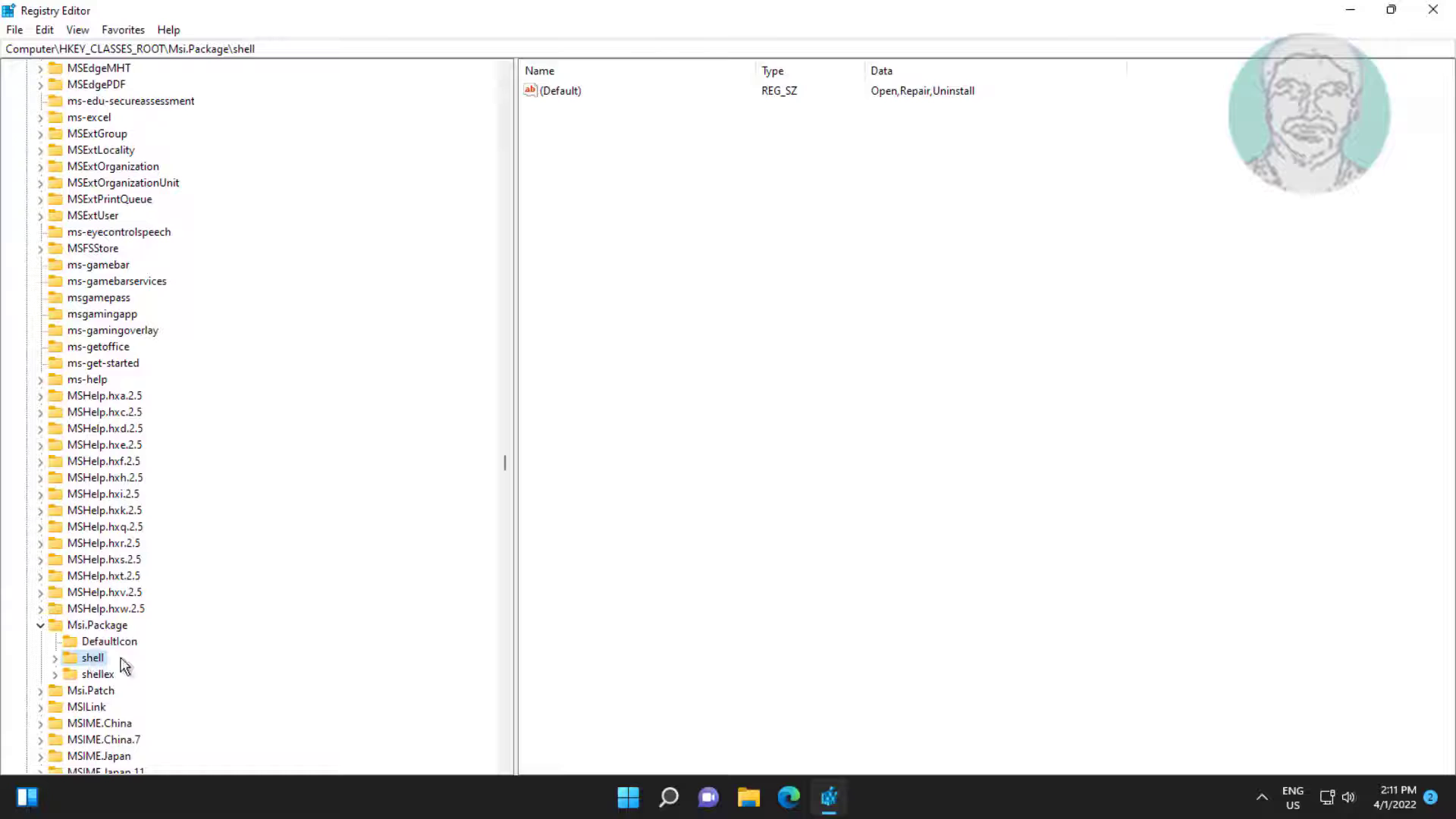
{"action": "left_click", "coordinate": [54, 658]}
{"action": "scroll", "coordinate": [185, 659], "scroll_direction": "down", "scroll_amount": 4}
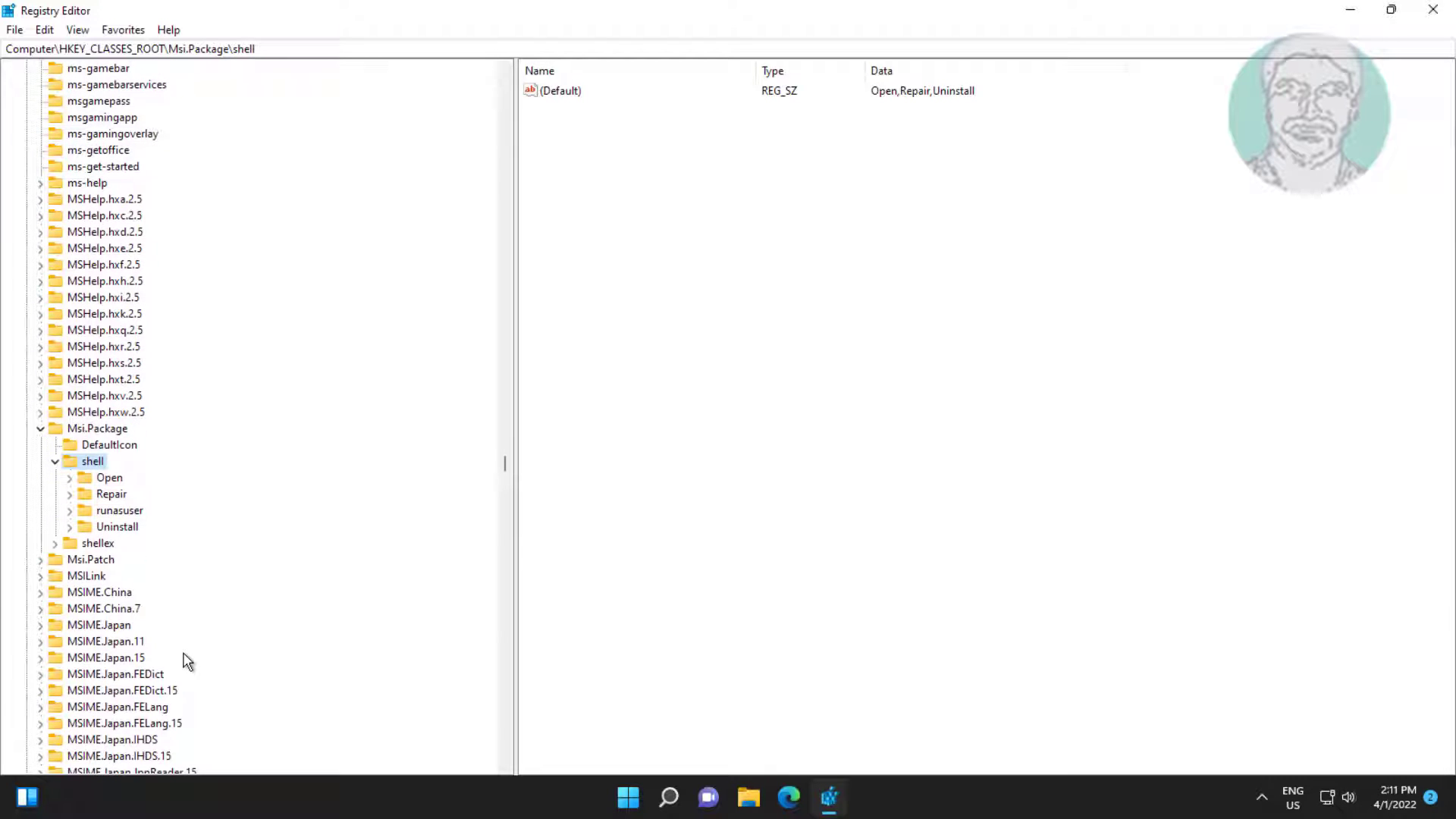
Step: Create a new key named runas under Msi.Package\shell
{"action": "right_click", "coordinate": [97, 461]}
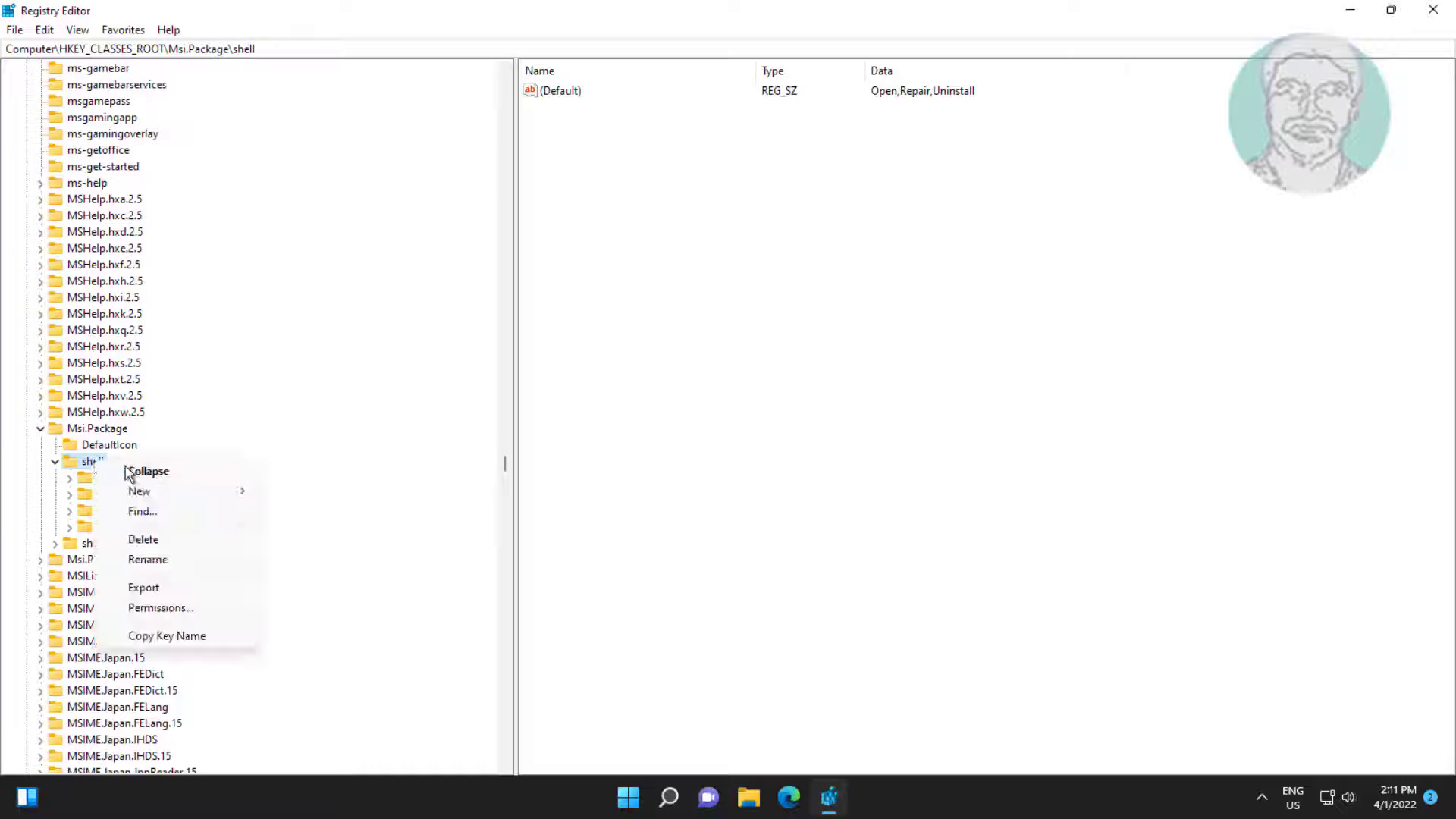
{"action": "mouse_move", "coordinate": [144, 491]}
{"action": "left_click", "coordinate": [298, 491]}
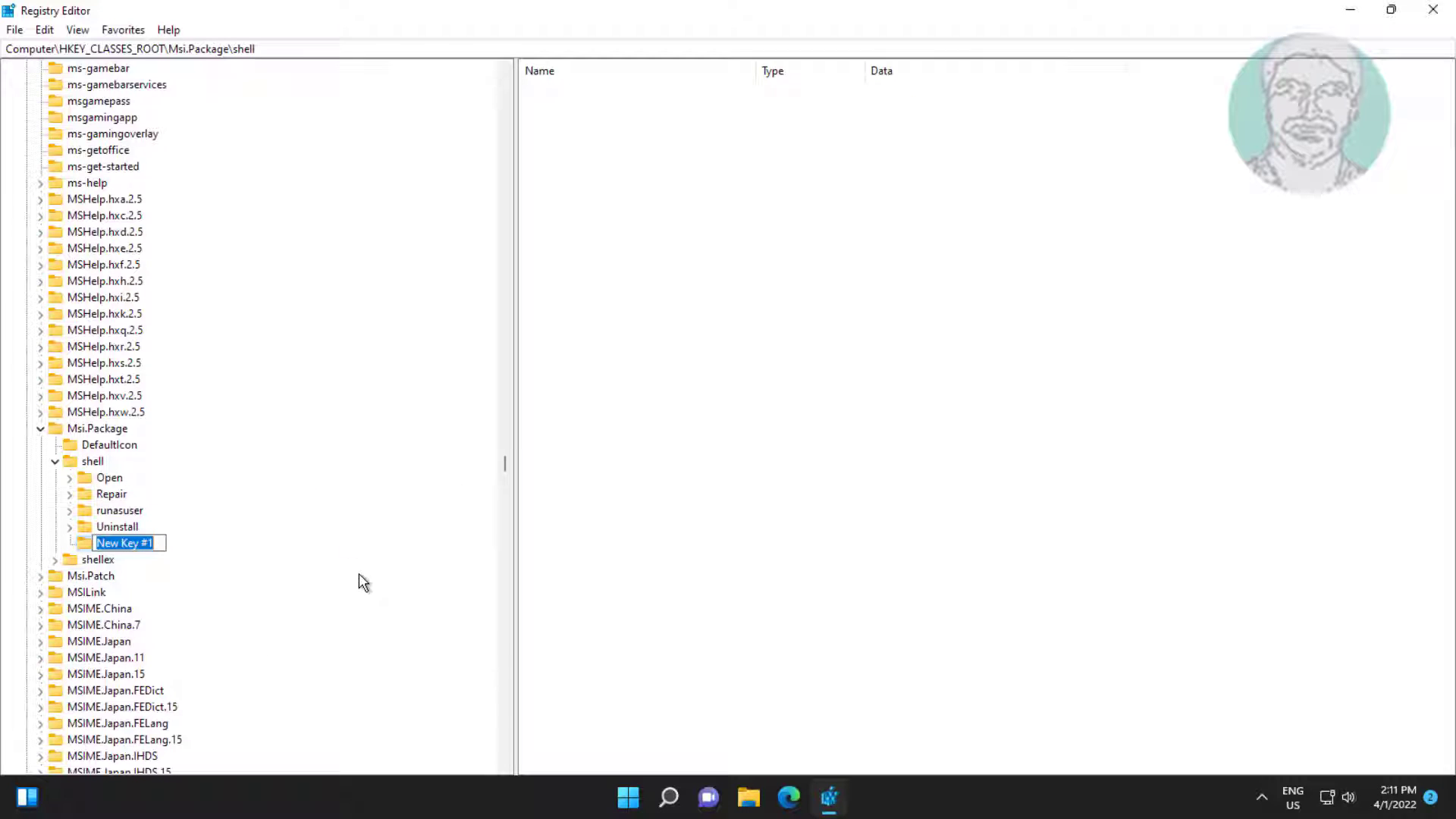
{"action": "type", "text": "r"}
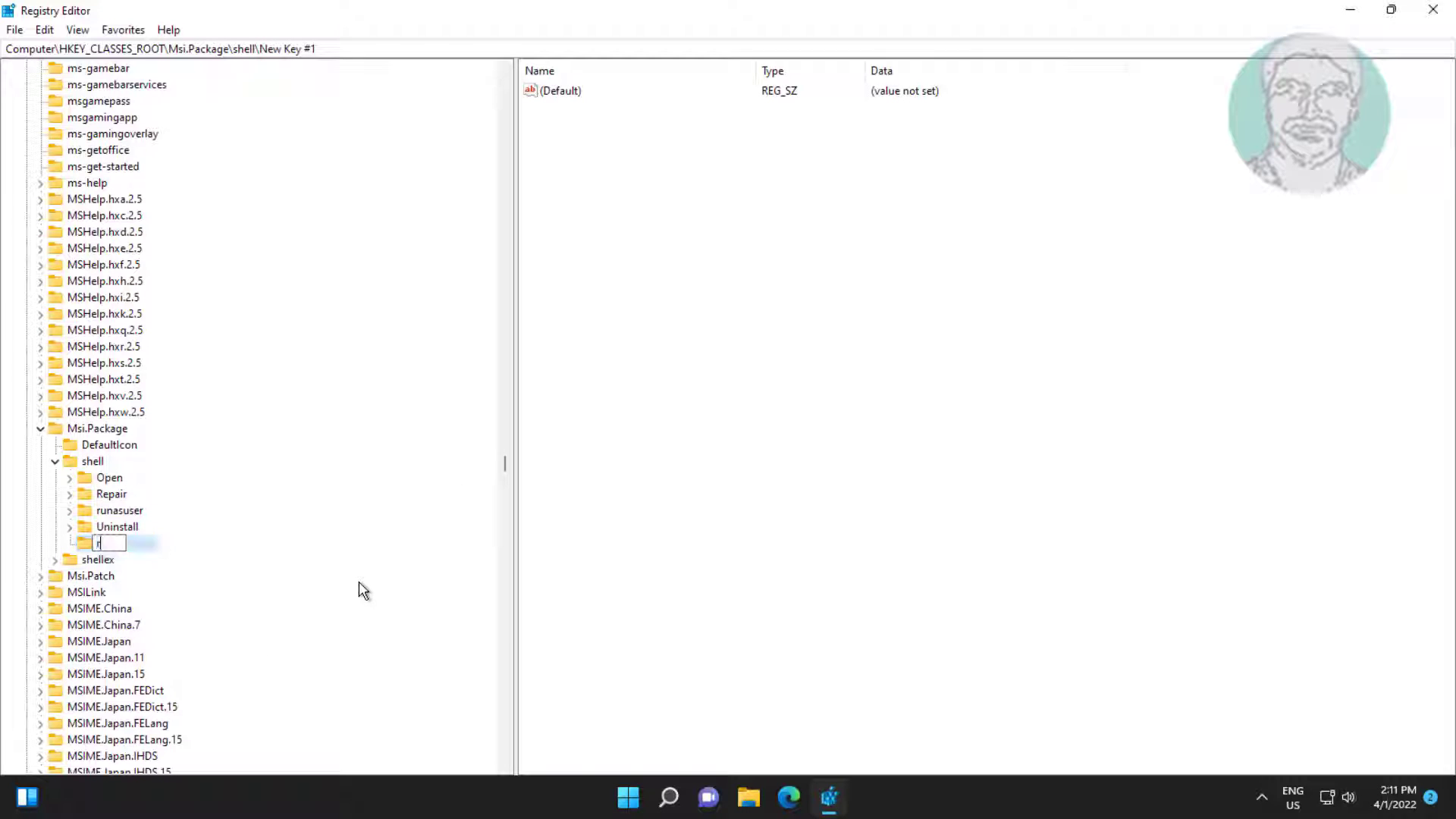
{"action": "type", "text": "unas"}
{"action": "left_click", "coordinate": [149, 543]}
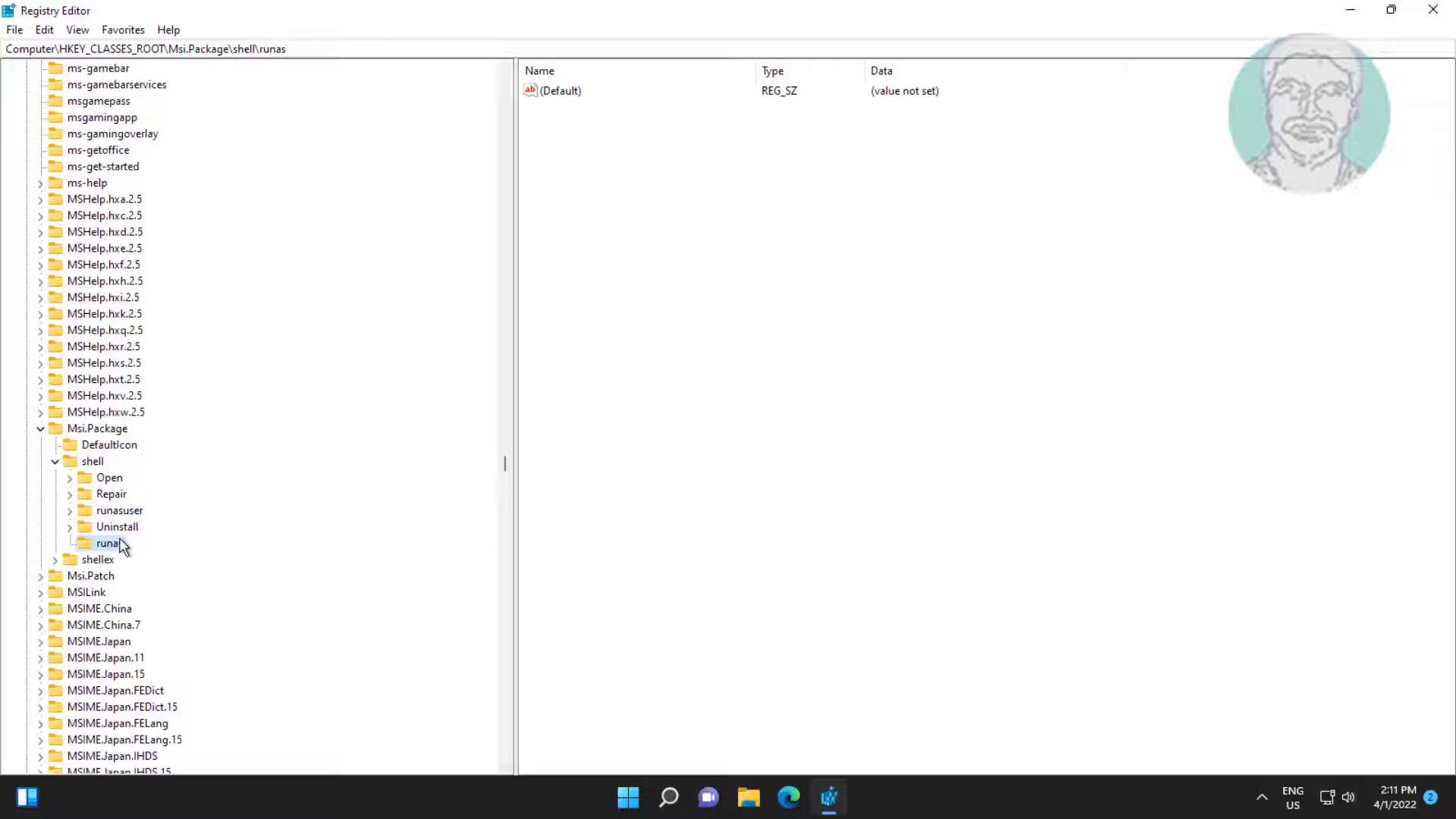
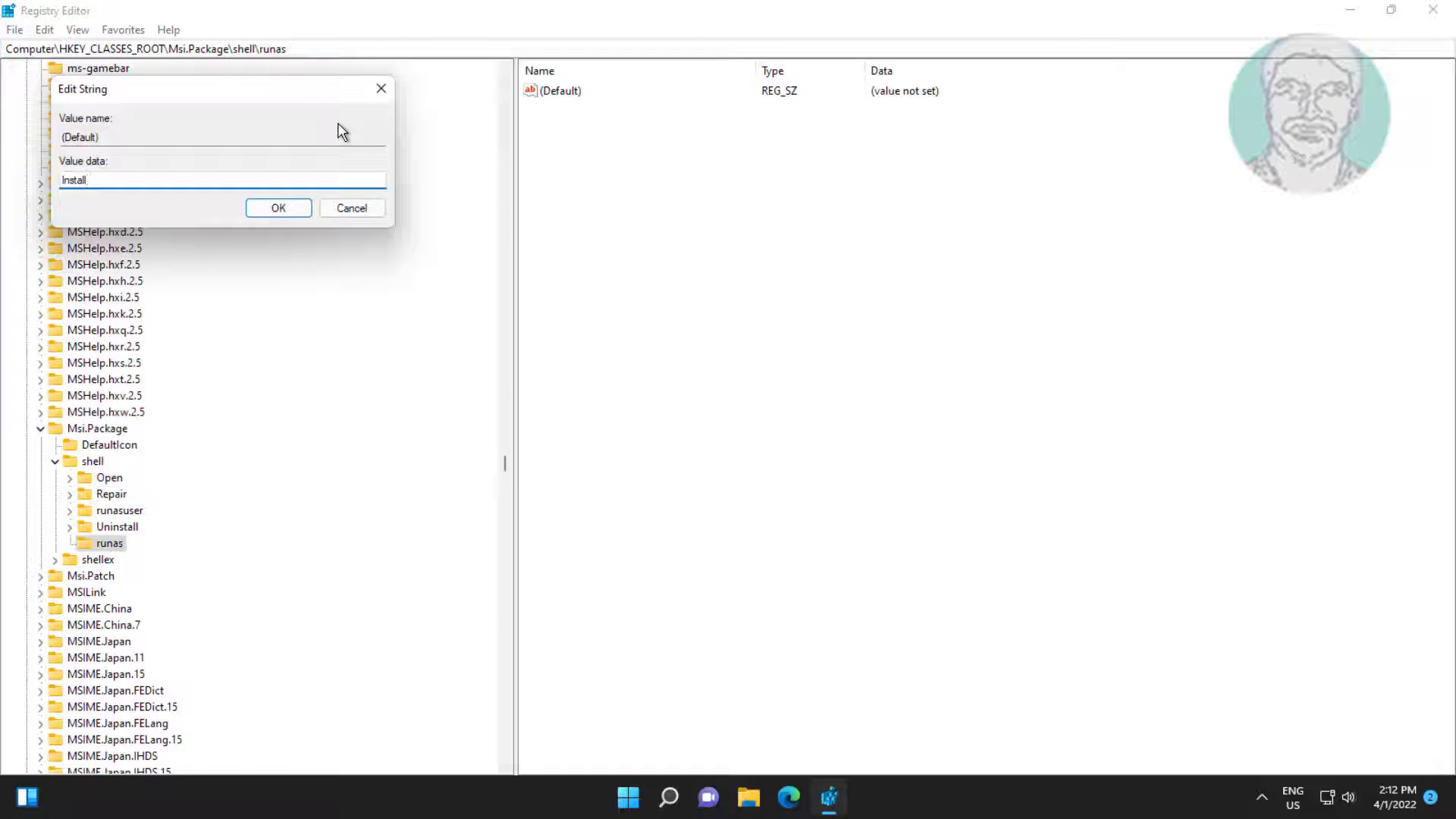
Step: Enter 'Install as &administrator' as the runas key's default value and confirm it
{"action": "type", "text": " as &administrator"}
{"action": "left_click", "coordinate": [279, 207]}
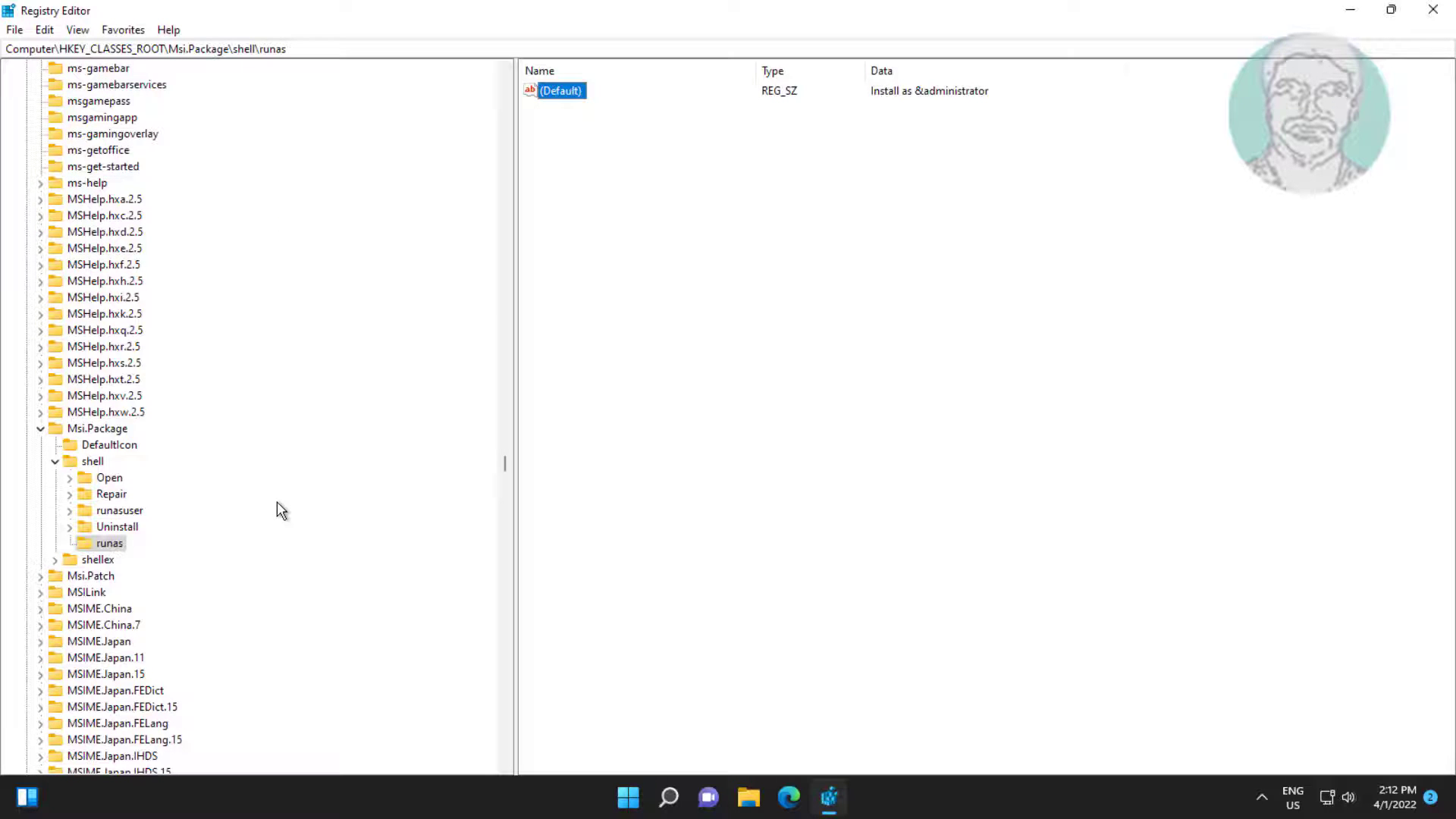
Step: Create a 'command' subkey under runas and begin entering 'msiexec' as its default value
{"action": "right_click", "coordinate": [107, 543]}
{"action": "mouse_move", "coordinate": [148, 585]}
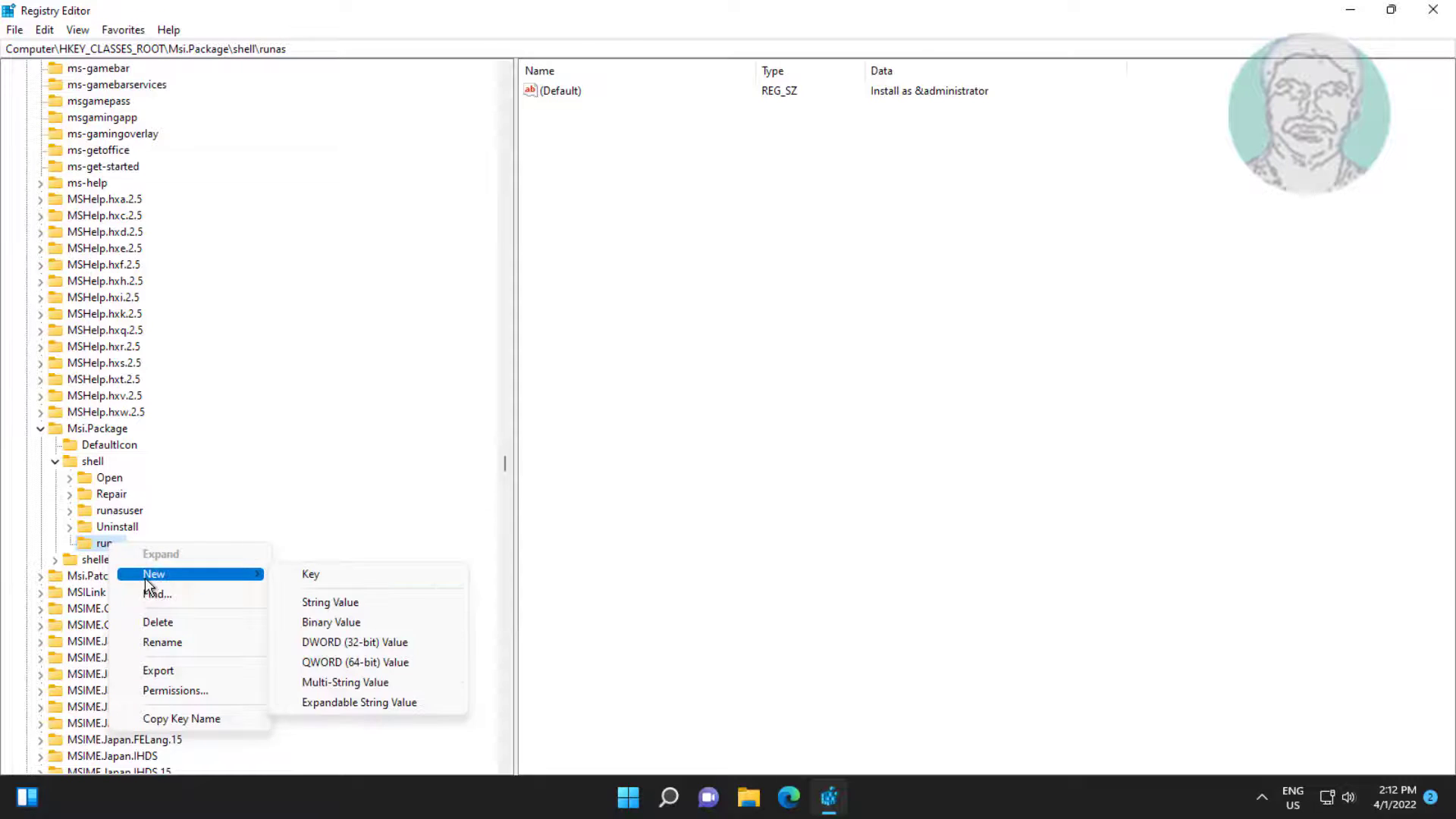
{"action": "left_click", "coordinate": [314, 574]}
{"action": "type", "text": "command"}
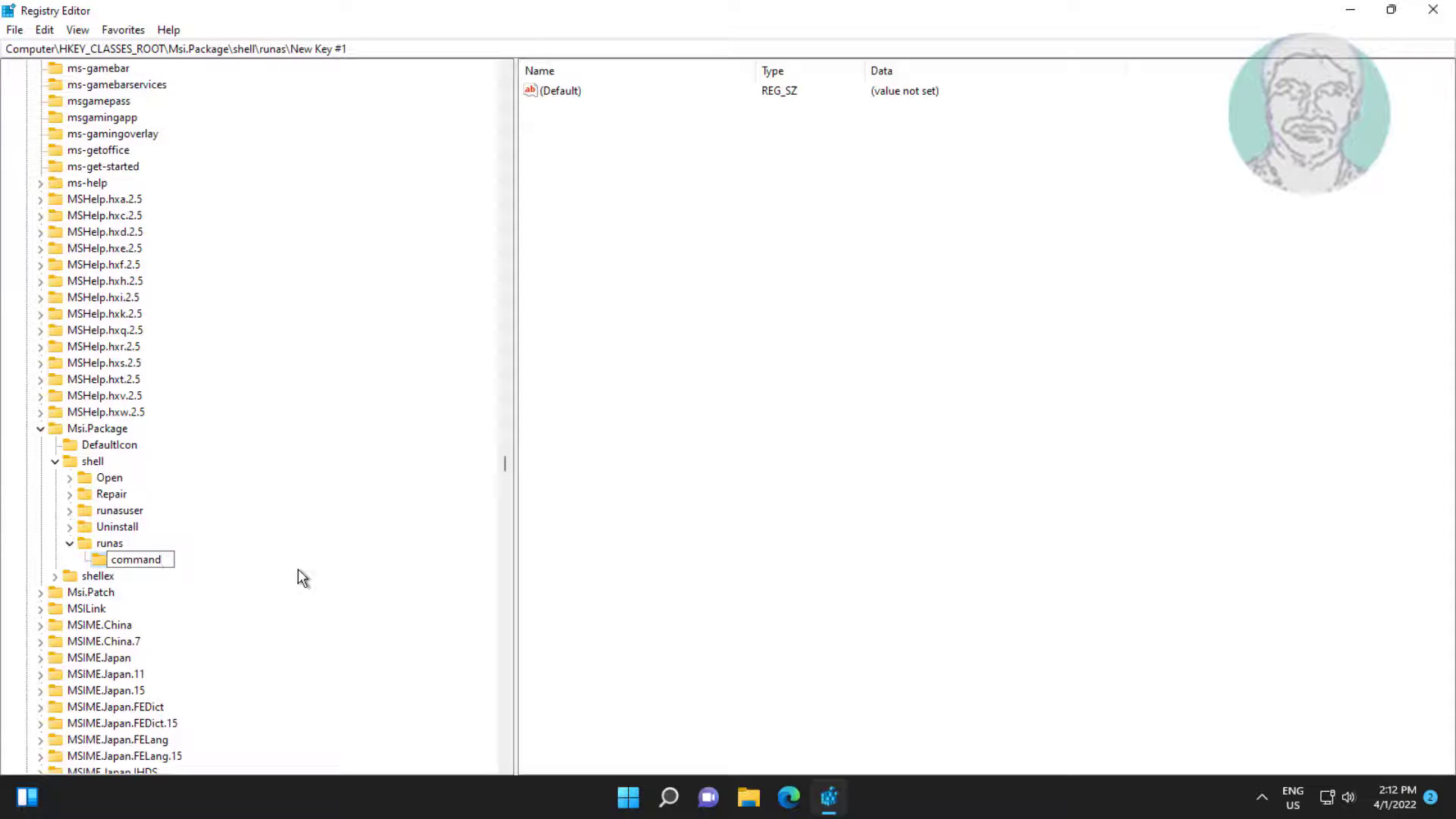
{"action": "key", "text": "Return"}
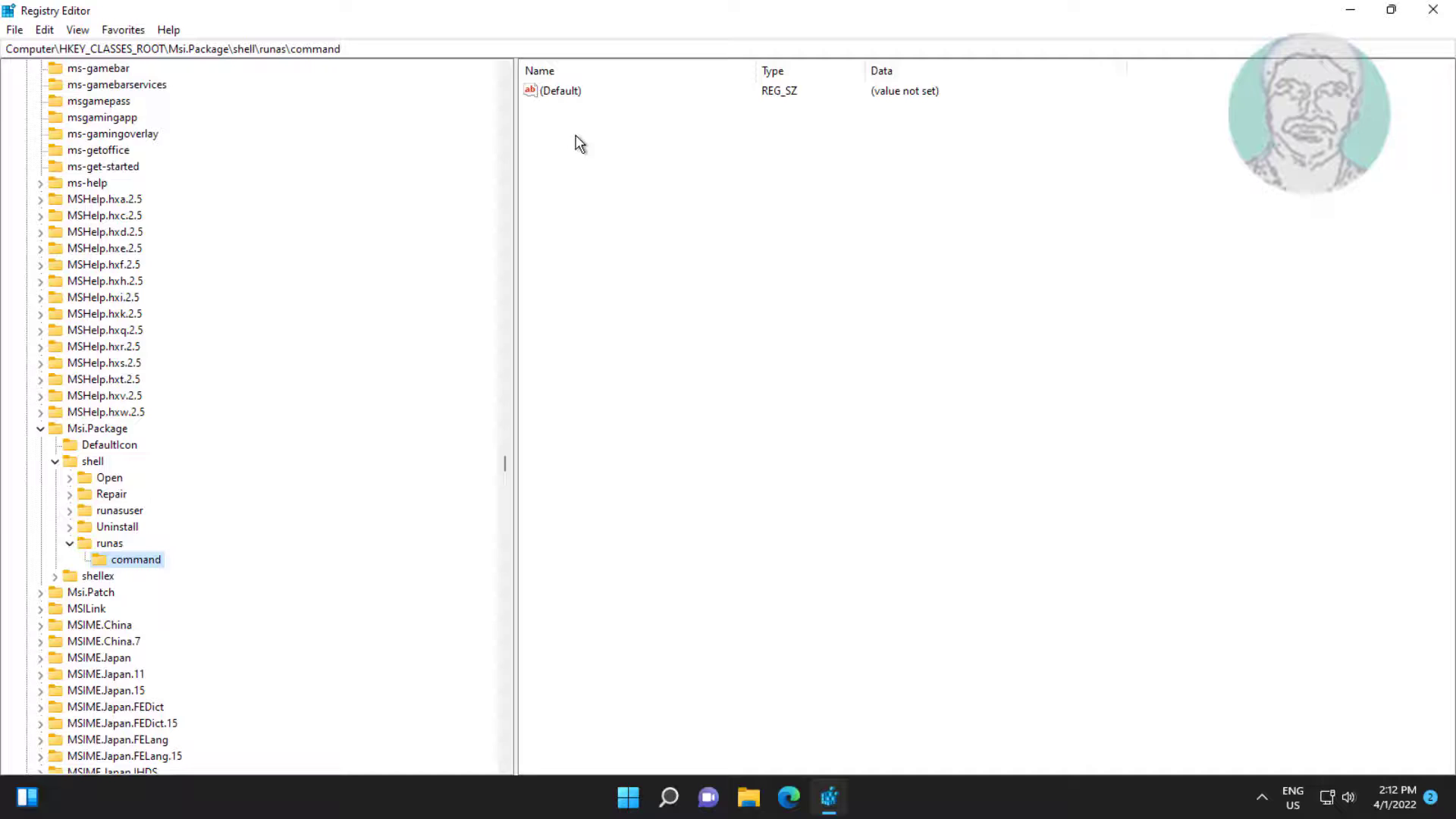
{"action": "double_click", "coordinate": [564, 95]}
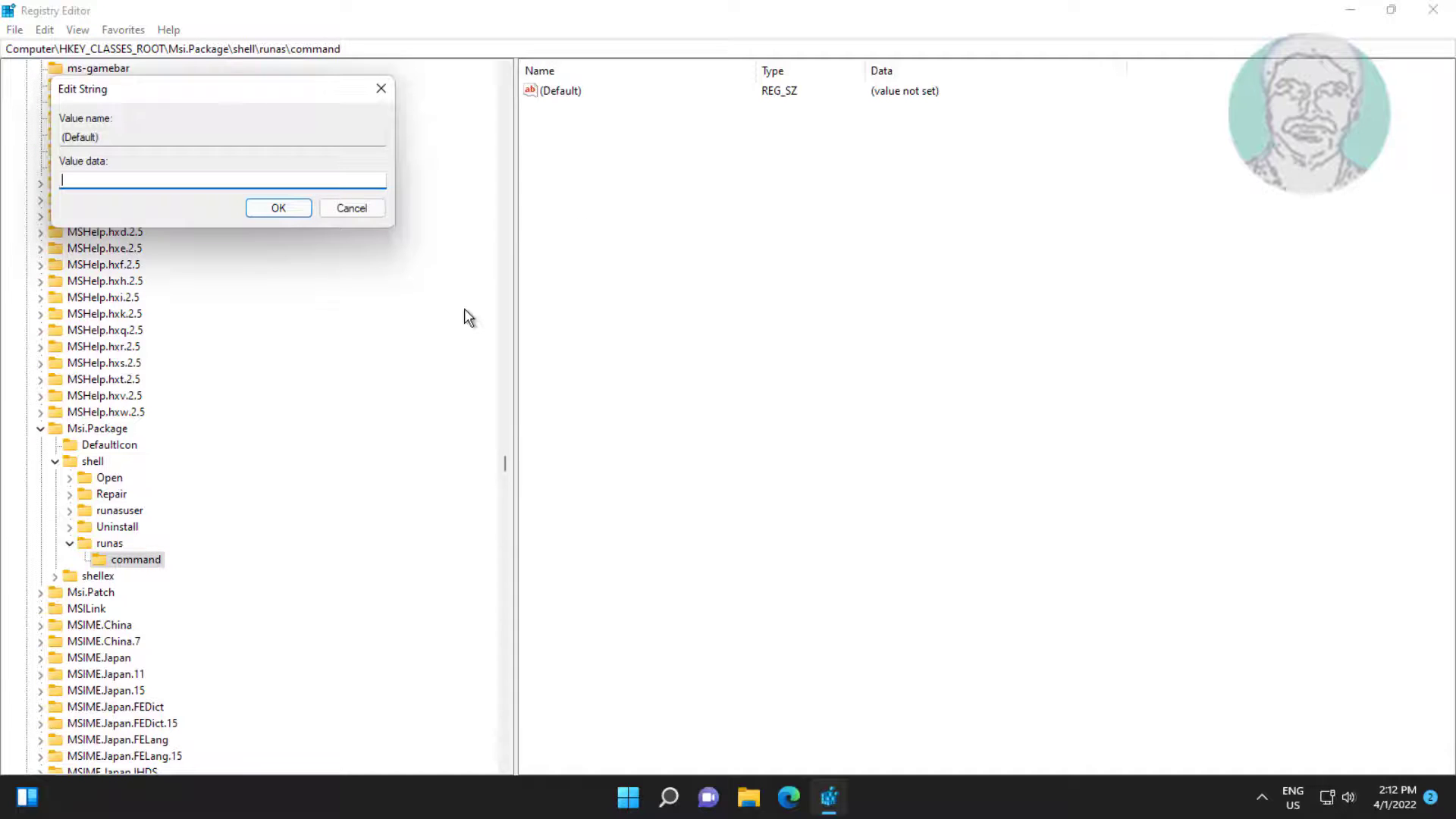
{"action": "type", "text": "msiexec /i \"%1"}
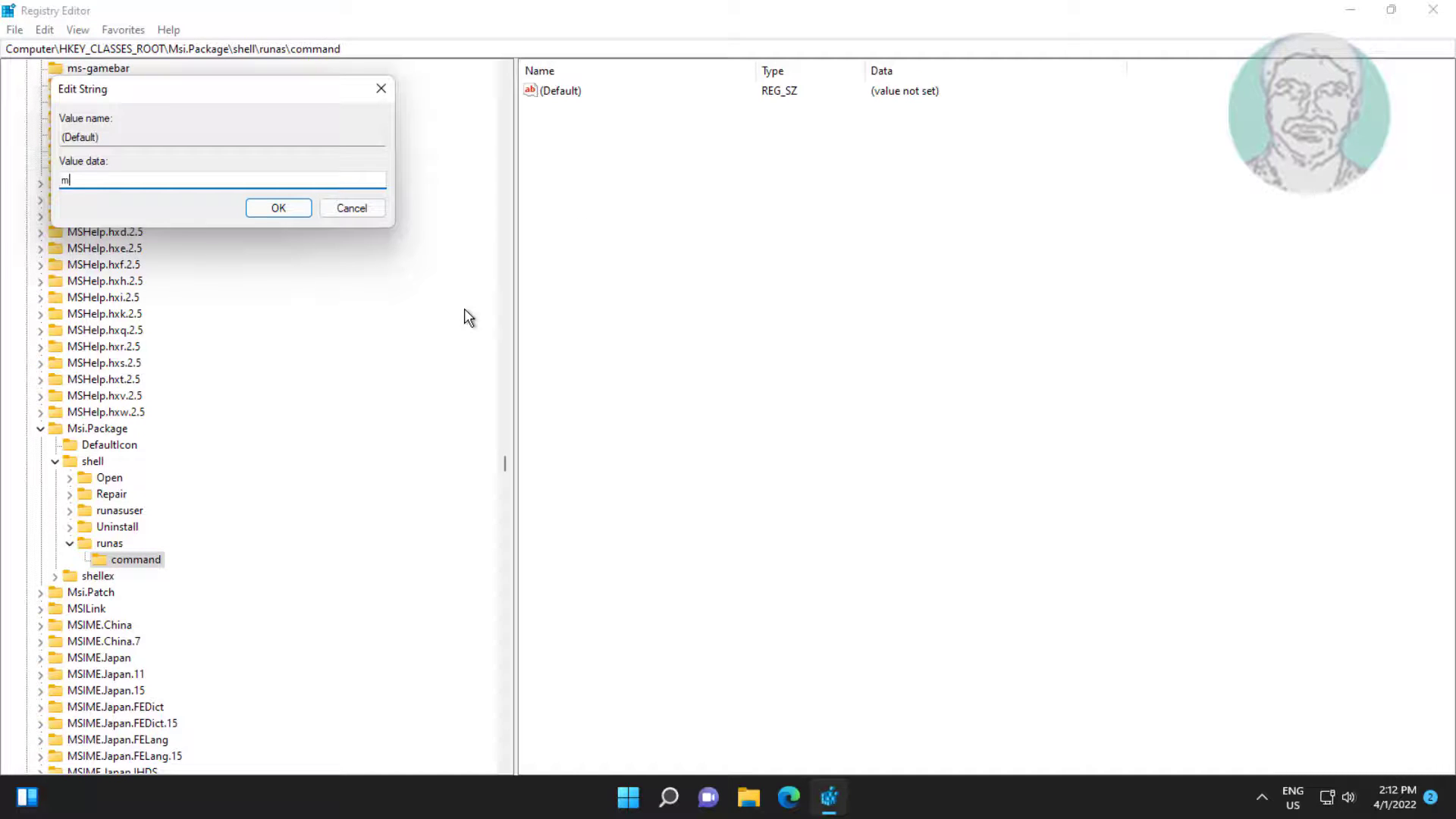
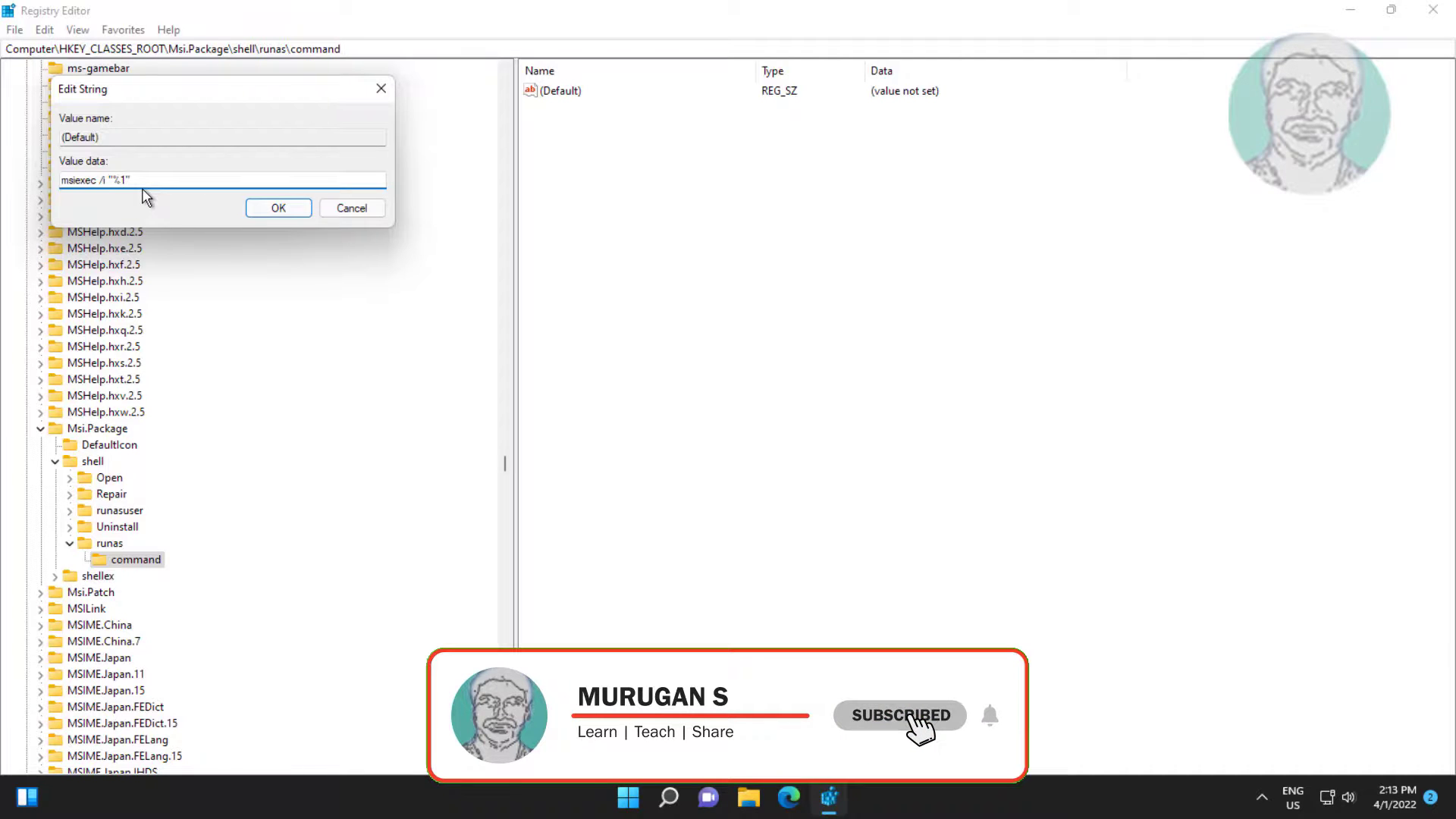
Step: Save msiexec /i "%1" as the runas command default value and collapse the tree back to HKEY_CLASSES_ROOT
{"action": "left_click", "coordinate": [279, 208]}
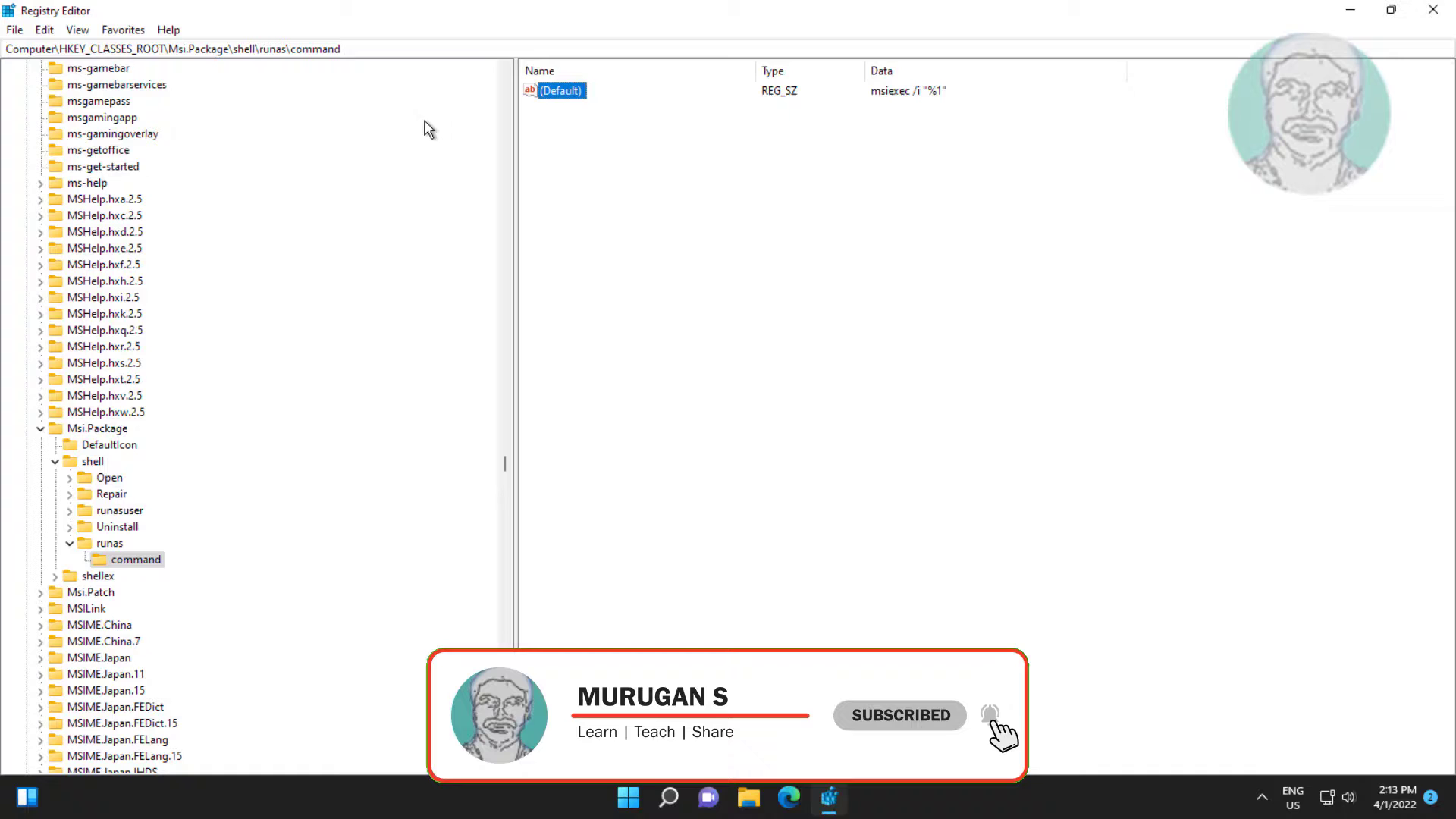
{"action": "left_click", "coordinate": [70, 543]}
{"action": "left_click", "coordinate": [54, 461]}
{"action": "left_click", "coordinate": [40, 429]}
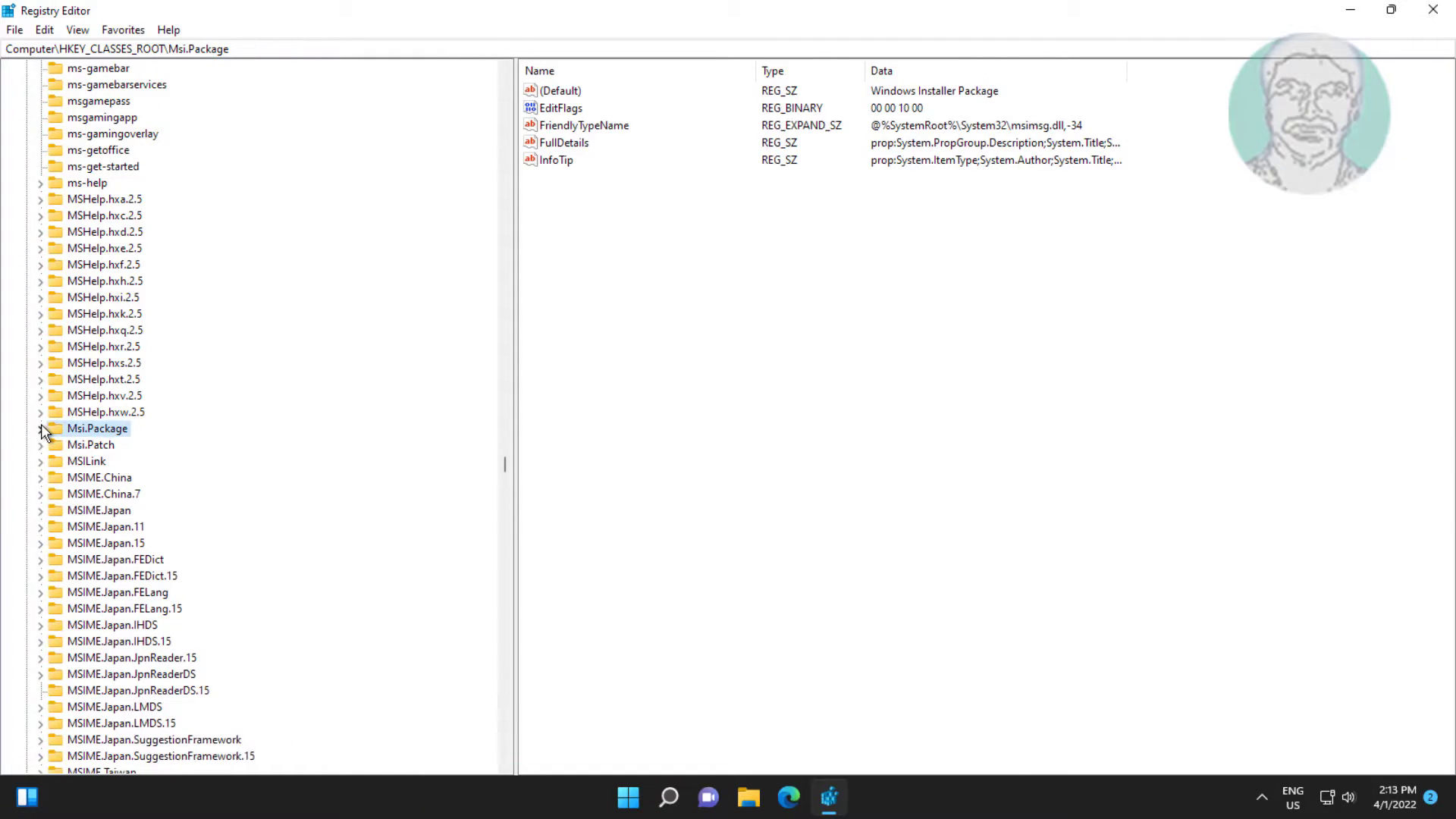
{"action": "left_click_drag", "start_coordinate": [504, 464], "coordinate": [504, 66]}
{"action": "left_click", "coordinate": [25, 85]}
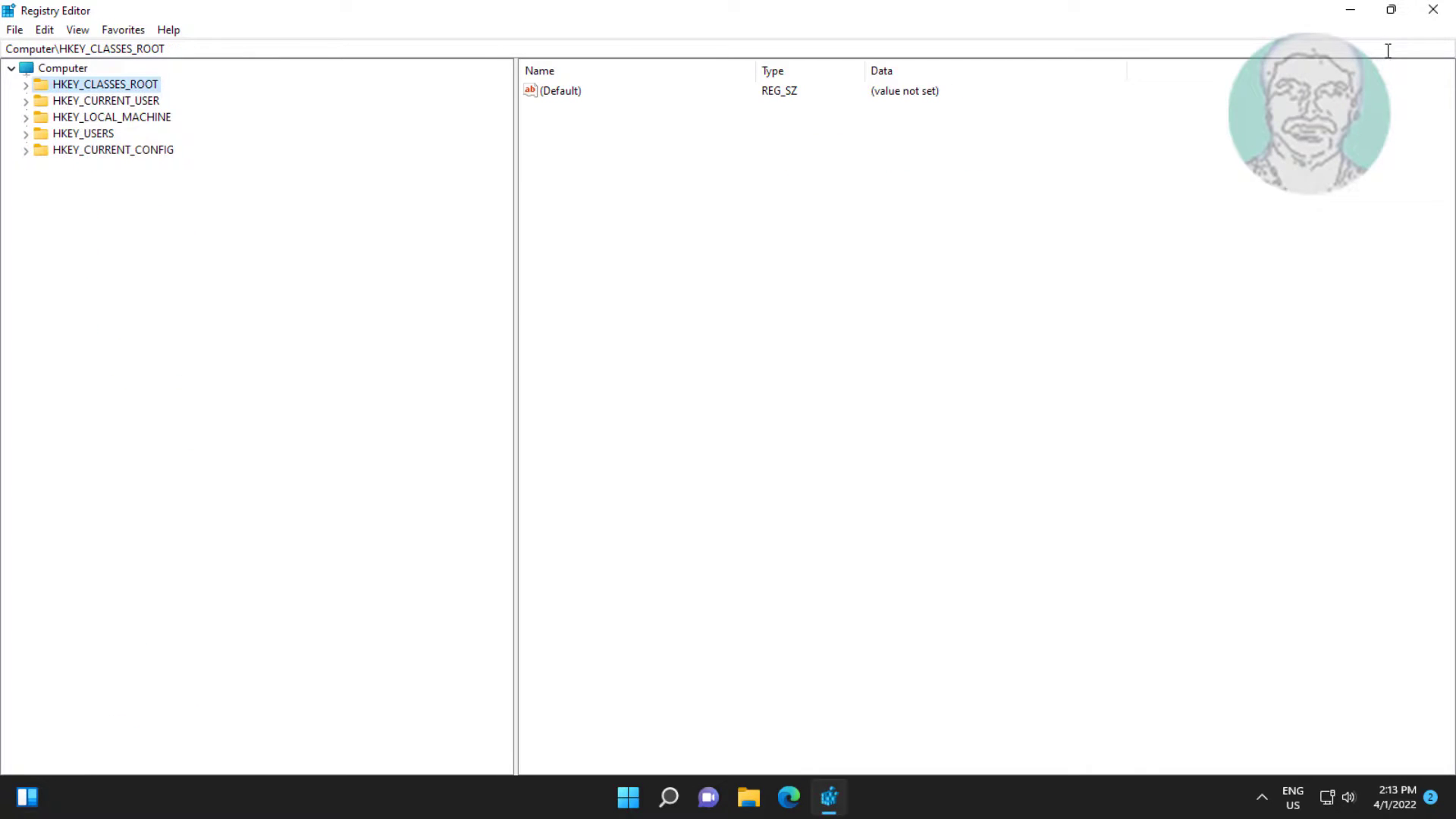
Step: Close Registry Editor and restart the PC from the Start menu's power options
{"action": "left_click", "coordinate": [1432, 9]}
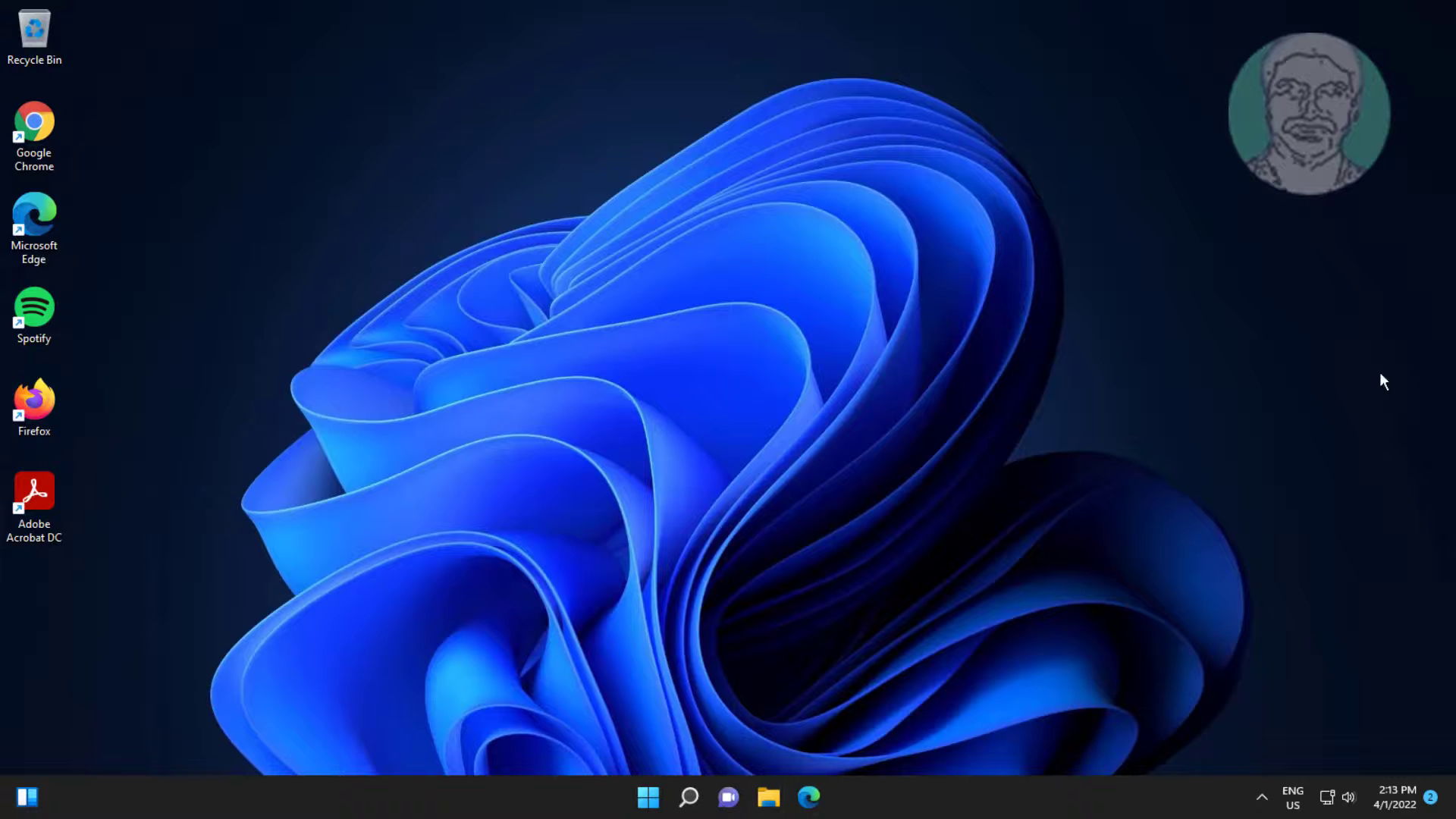
{"action": "left_click", "coordinate": [649, 798]}
{"action": "left_click", "coordinate": [959, 732]}
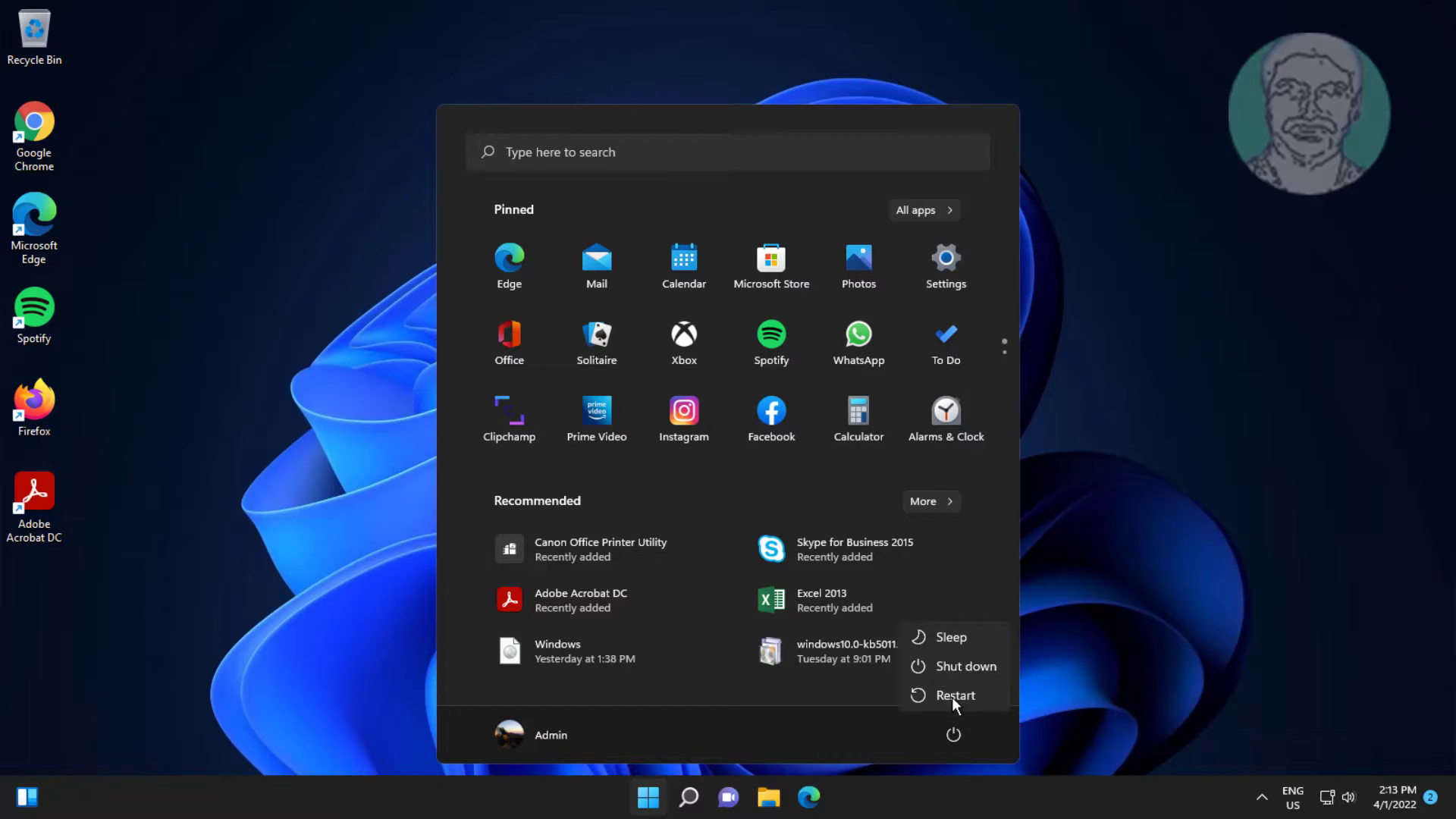